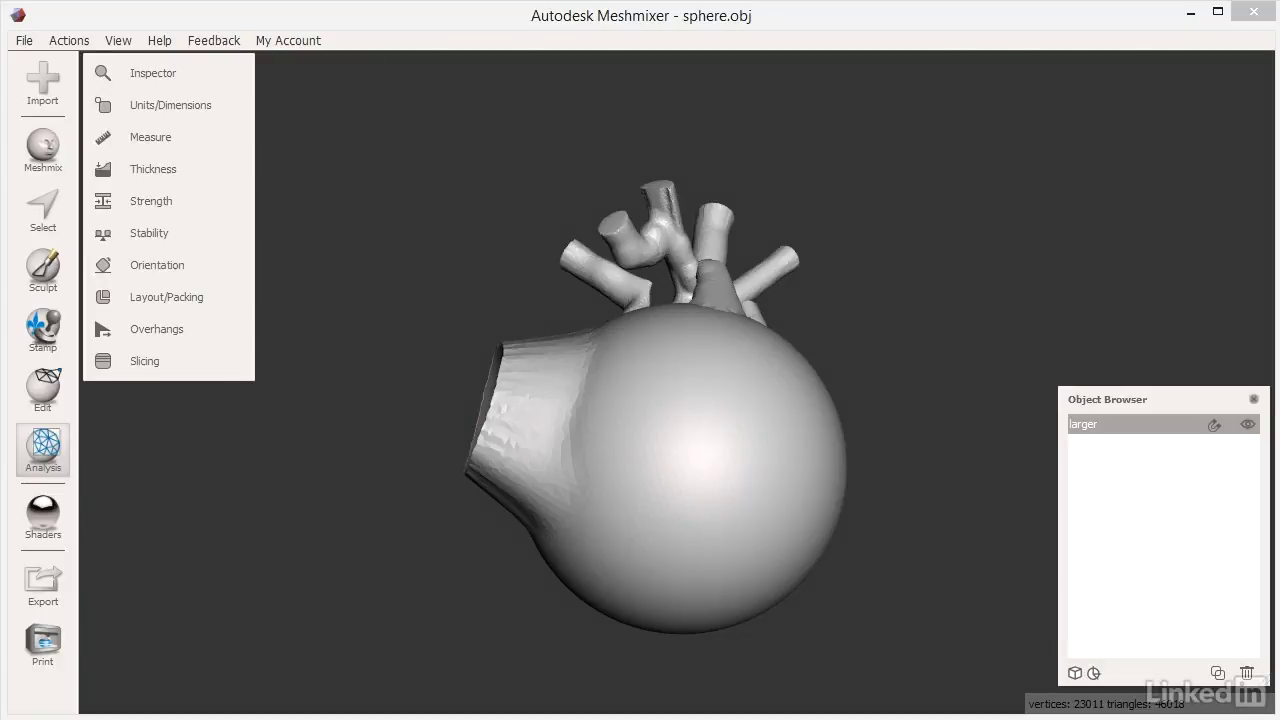
Step: Orbit the heart model to inspect the vessels on top from several angles
right_drag(1046, 249, 773, 311)
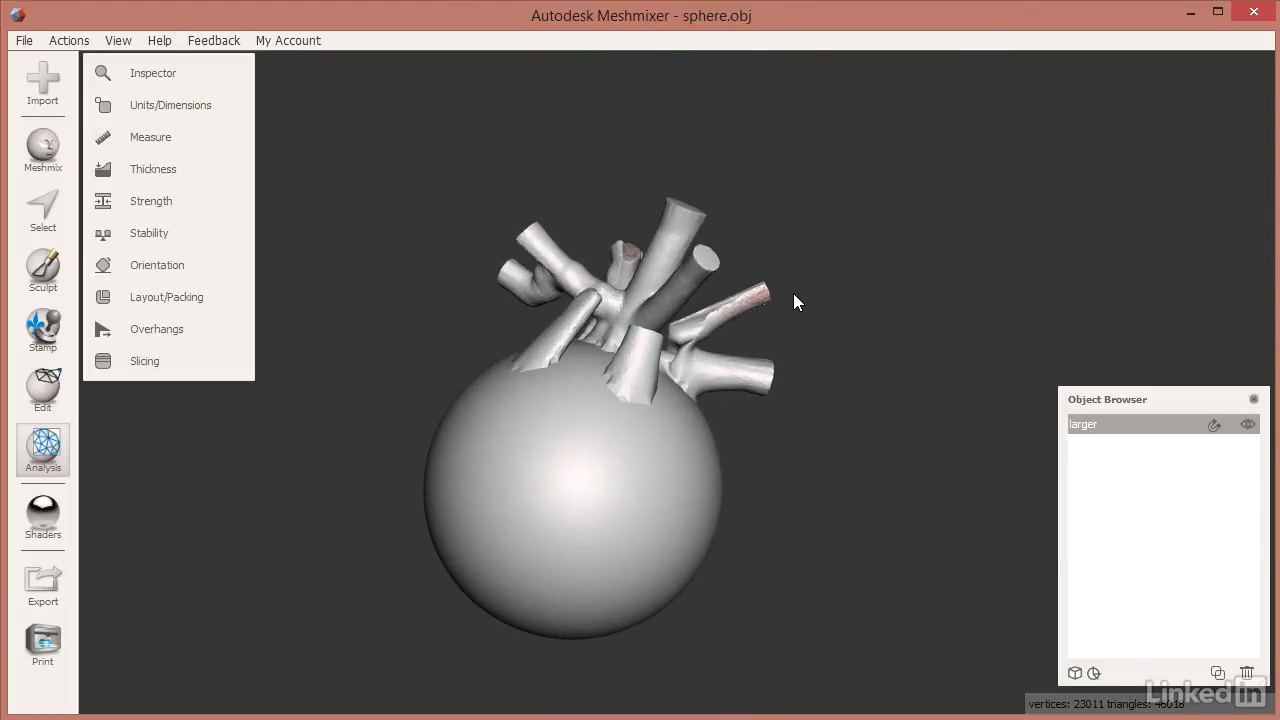
mouse_move(1038, 406)
right_down()
mouse_move(574, 320)
mouse_move(400, 381)
mouse_move(640, 577)
mouse_move(500, 514)
mouse_move(346, 491)
mouse_move(290, 514)
mouse_move(307, 513)
right_up()
mouse_move(386, 505)
right_down()
mouse_move(323, 551)
mouse_move(363, 520)
mouse_move(394, 462)
mouse_move(808, 550)
mouse_move(951, 570)
mouse_move(967, 550)
right_up()
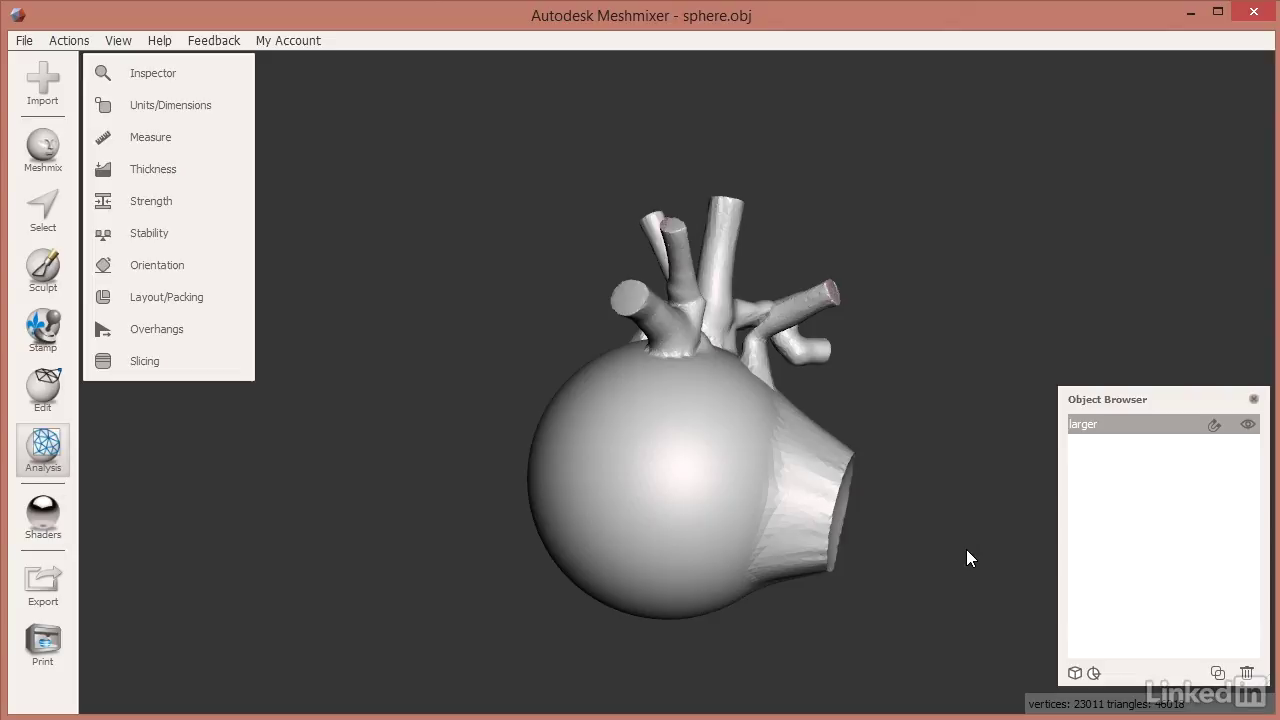
right_drag(924, 273, 925, 346)
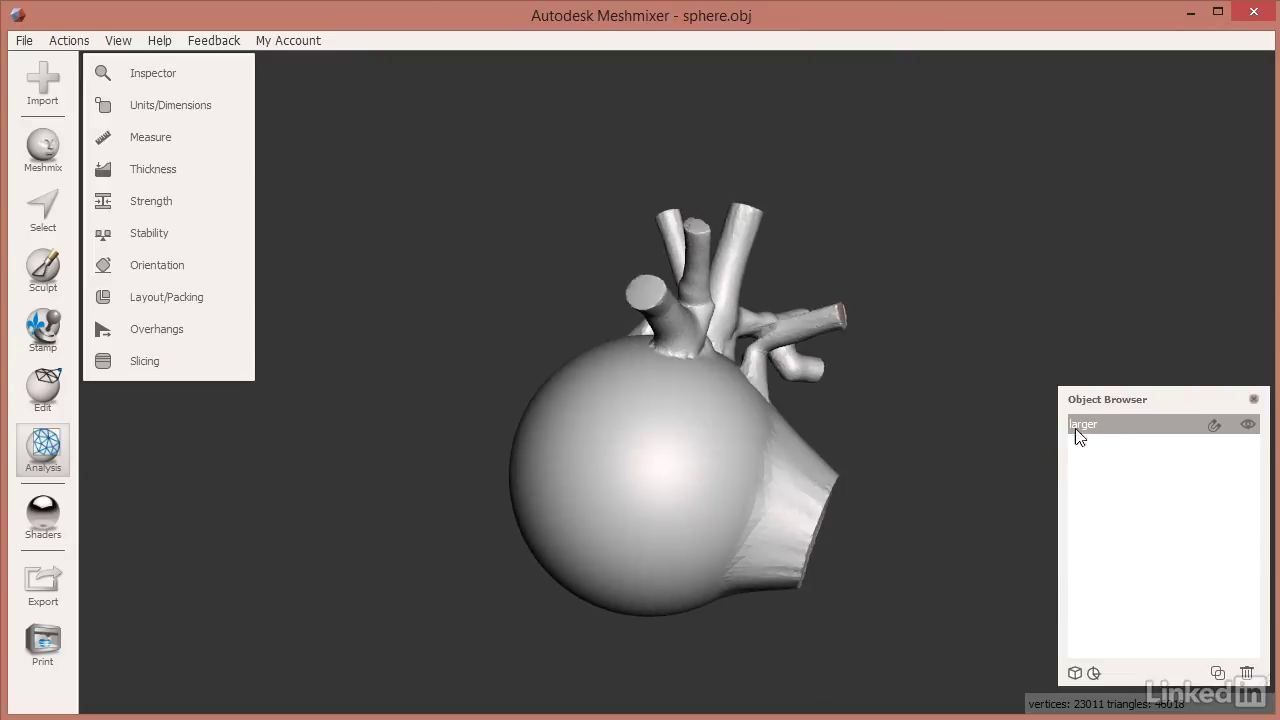
Step: Duplicate the larger heart, rename the copy 'smaller', and toggle the larger mesh's visibility
click(1217, 674)
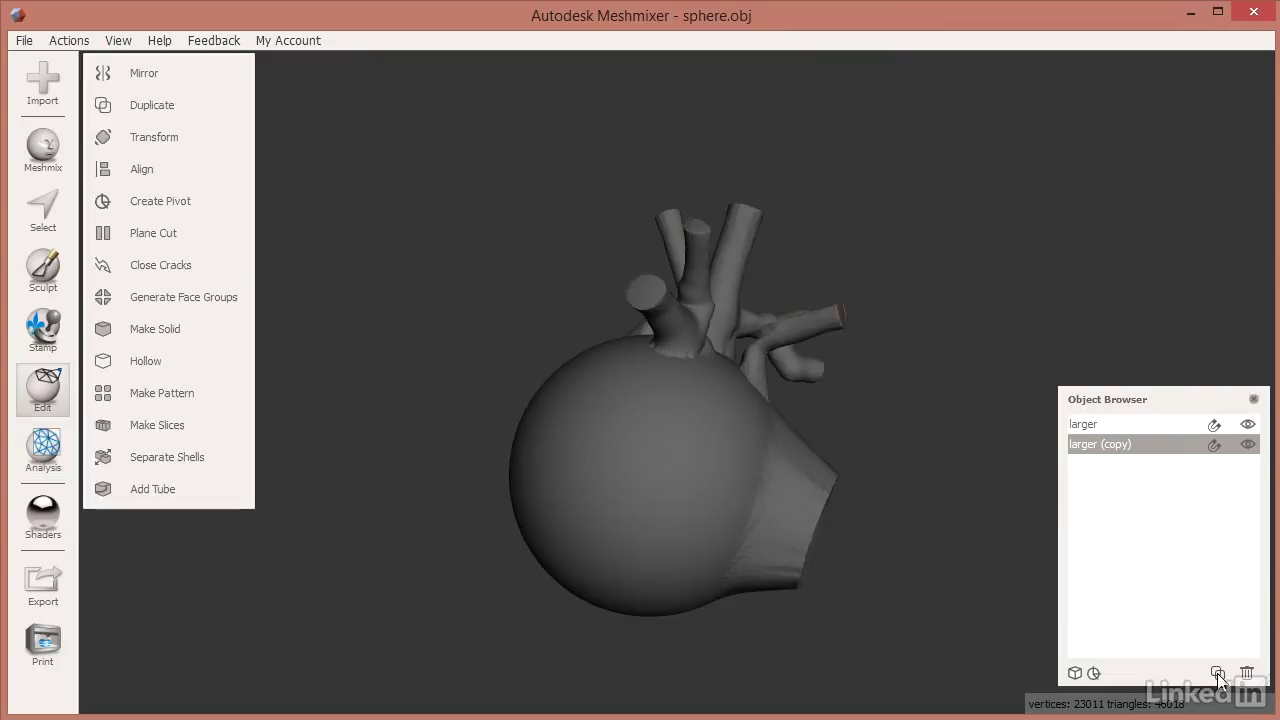
double_click(1108, 448)
drag(1143, 450, 1042, 448)
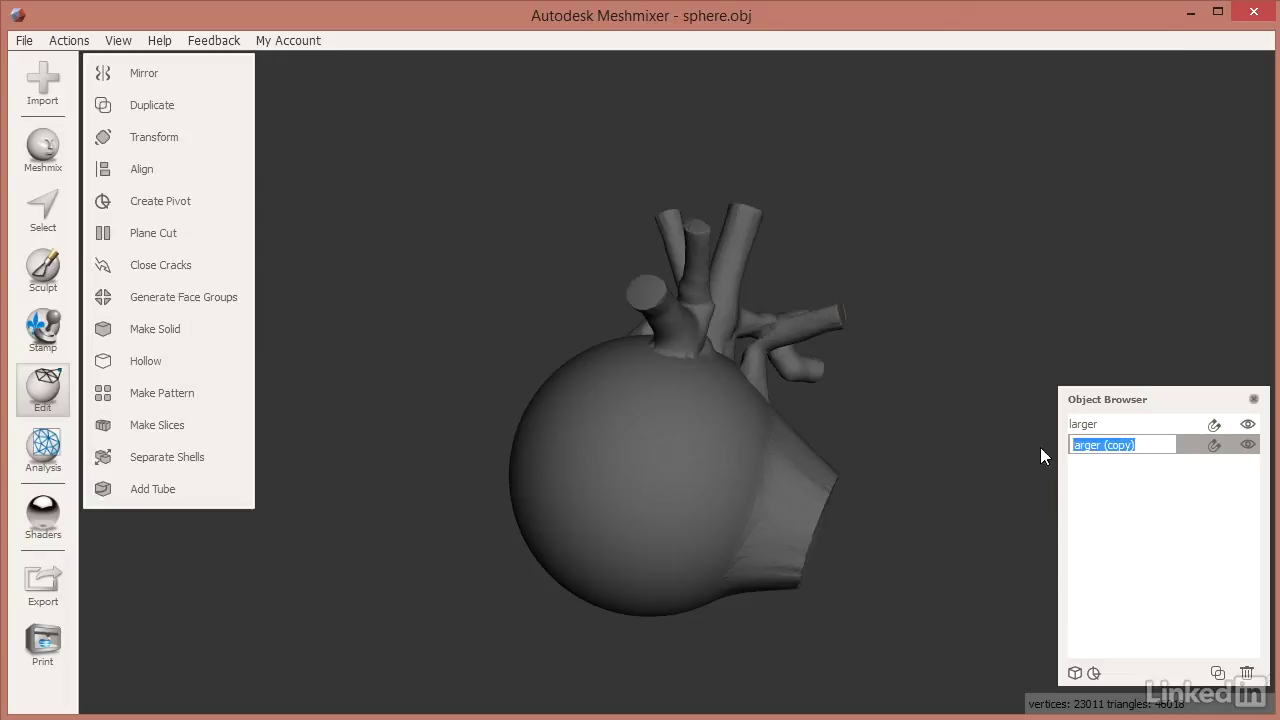
text(smaller)
key(Return)
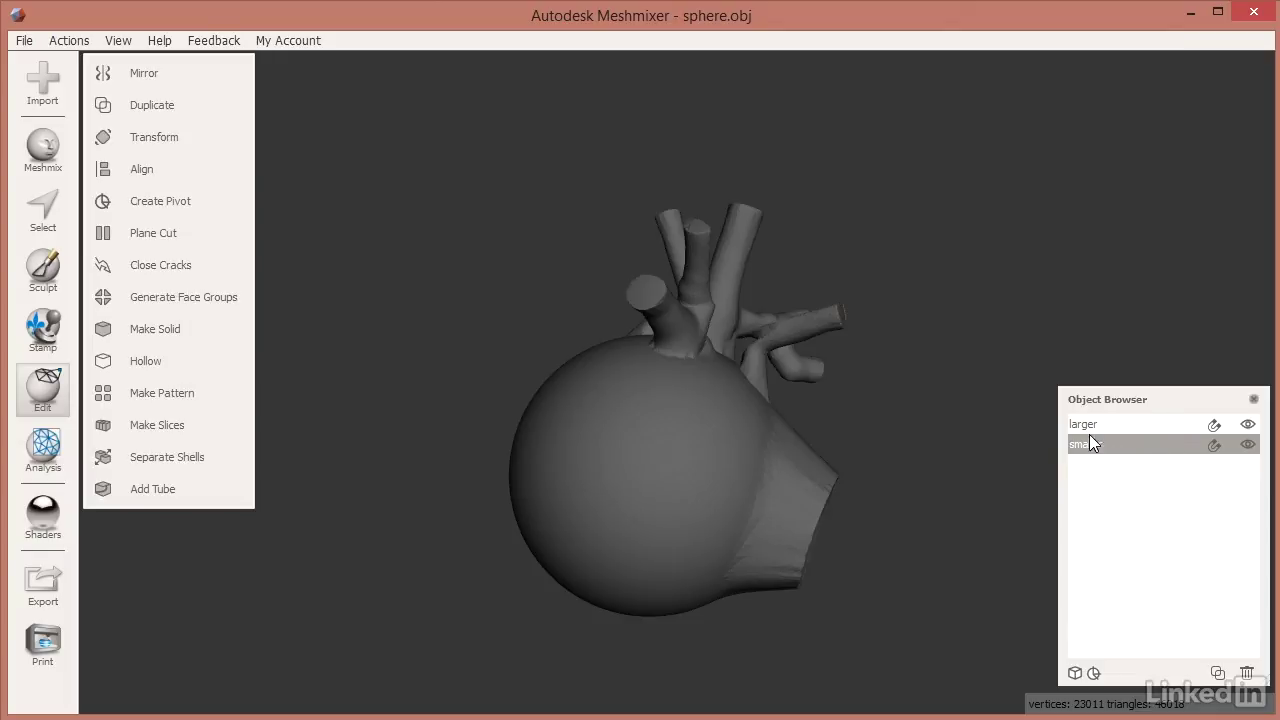
click(1246, 425)
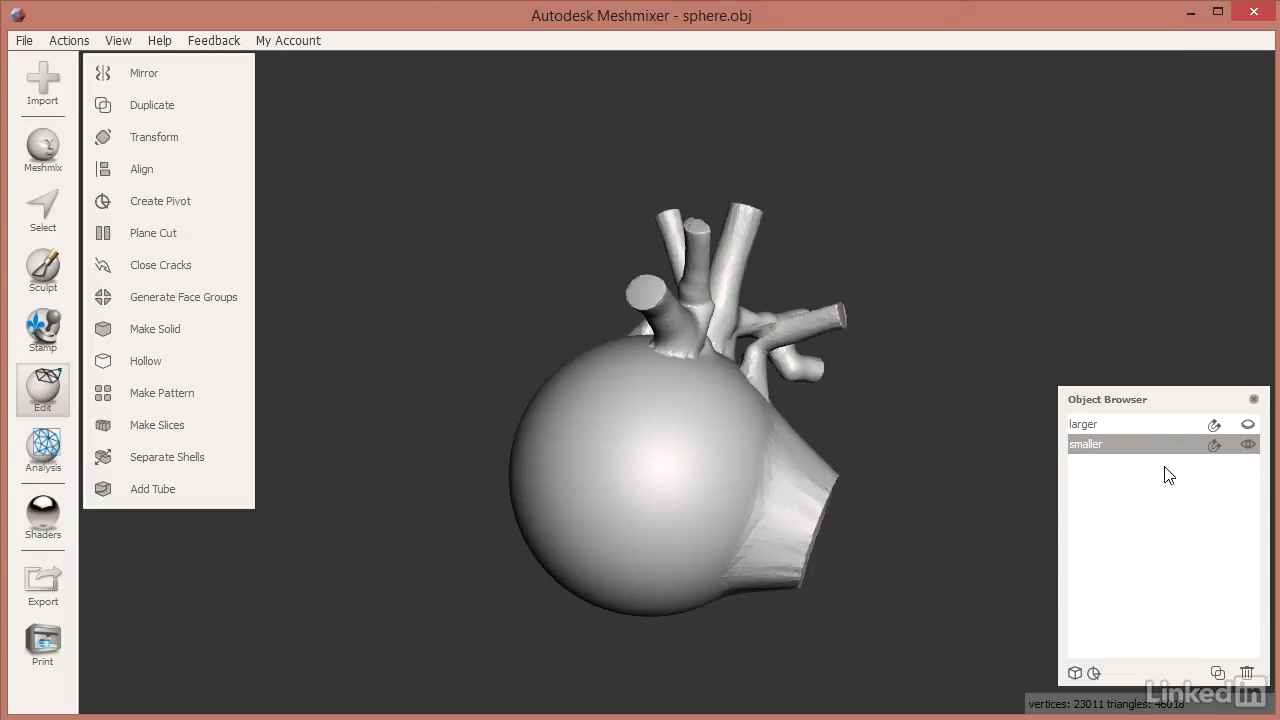
right_drag(940, 322, 545, 355)
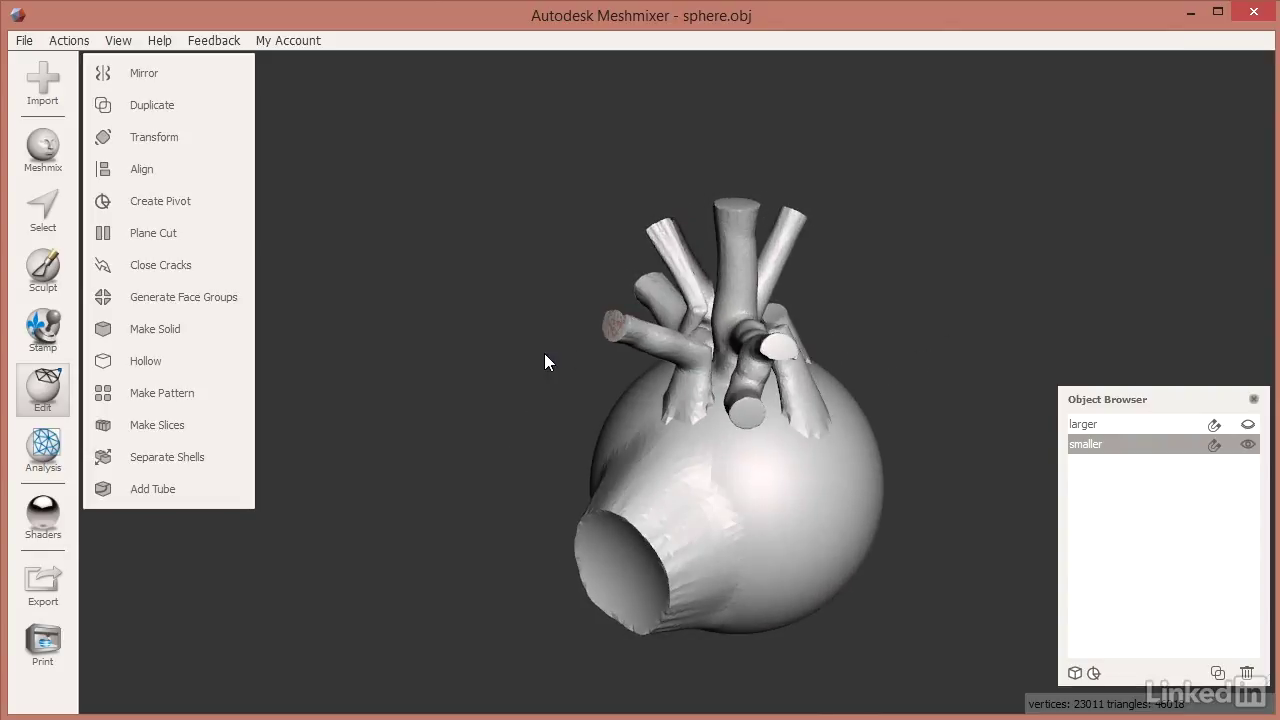
Step: In Sculpt, turn the opening forward and reshape the hole's lower rim
click(58, 276)
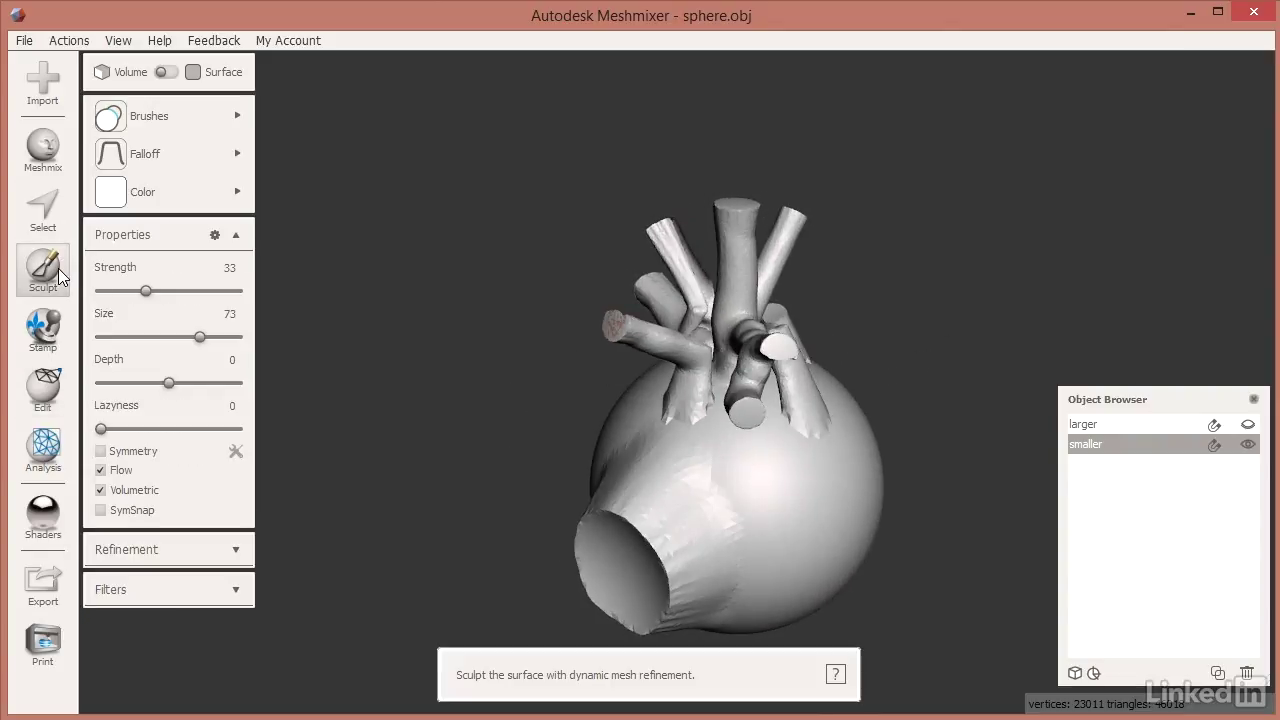
mouse_move(152, 128)
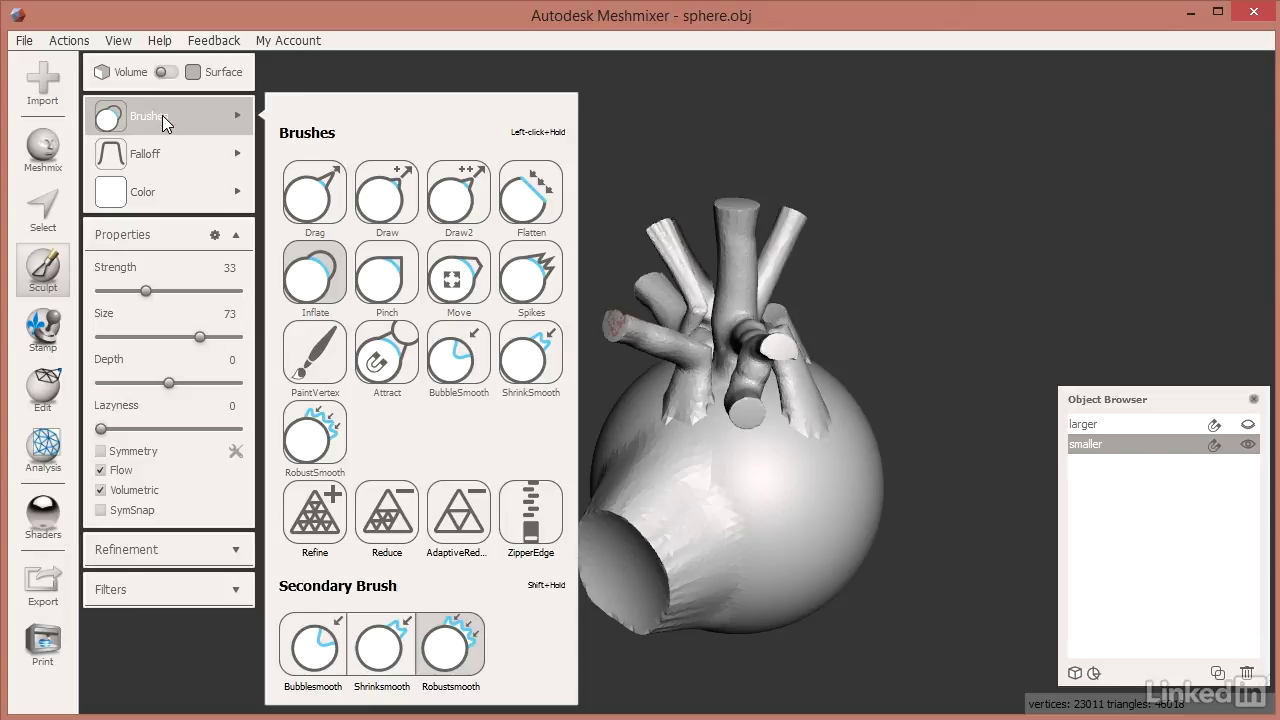
mouse_move(841, 503)
right_down()
mouse_move(799, 498)
mouse_move(837, 452)
mouse_move(883, 434)
mouse_move(717, 544)
right_up()
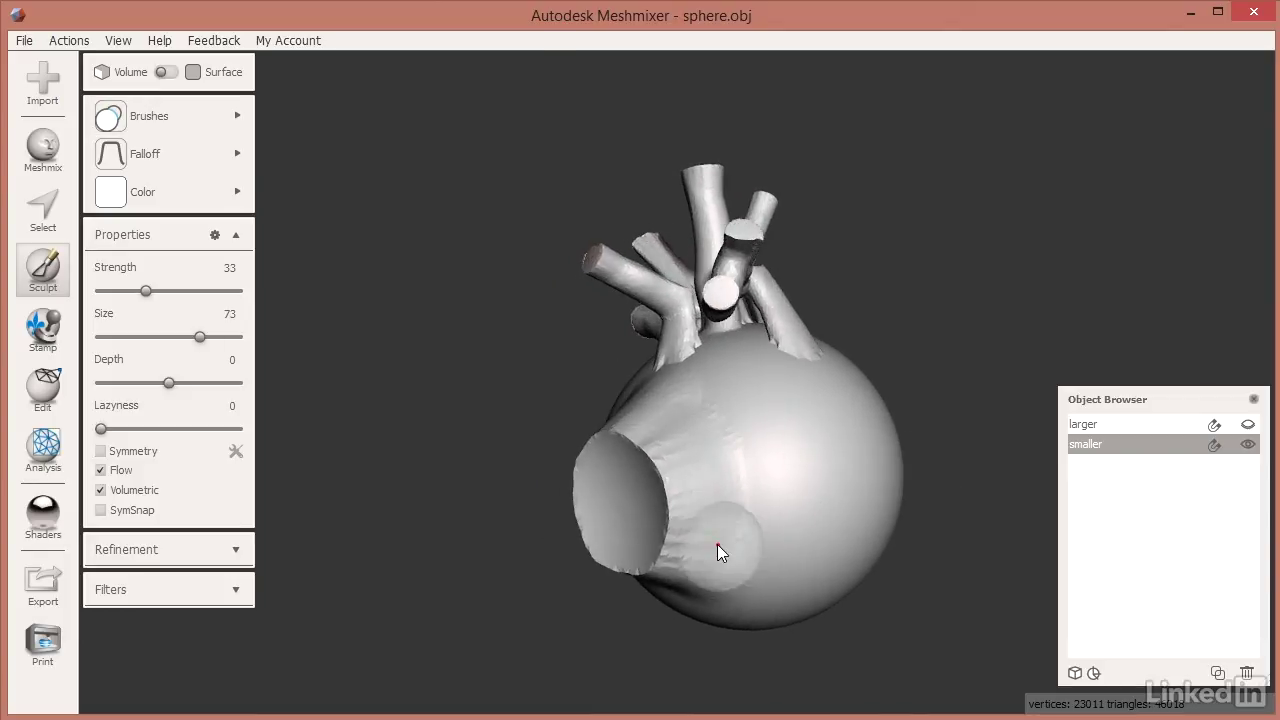
scroll(717, 544, up, 3)
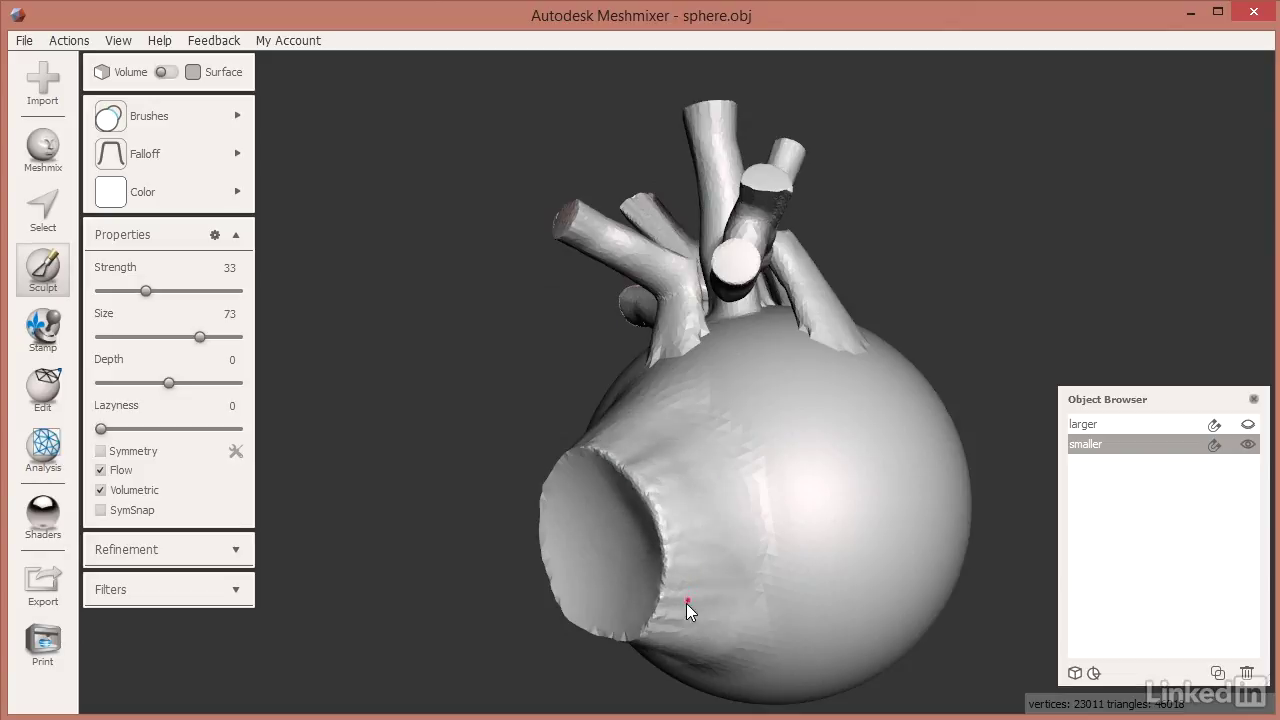
right_drag(670, 616, 812, 471)
mouse_move(812, 471)
mouse_down()
mouse_move(762, 482)
mouse_move(759, 465)
mouse_move(791, 340)
mouse_move(737, 505)
mouse_move(777, 513)
mouse_up()
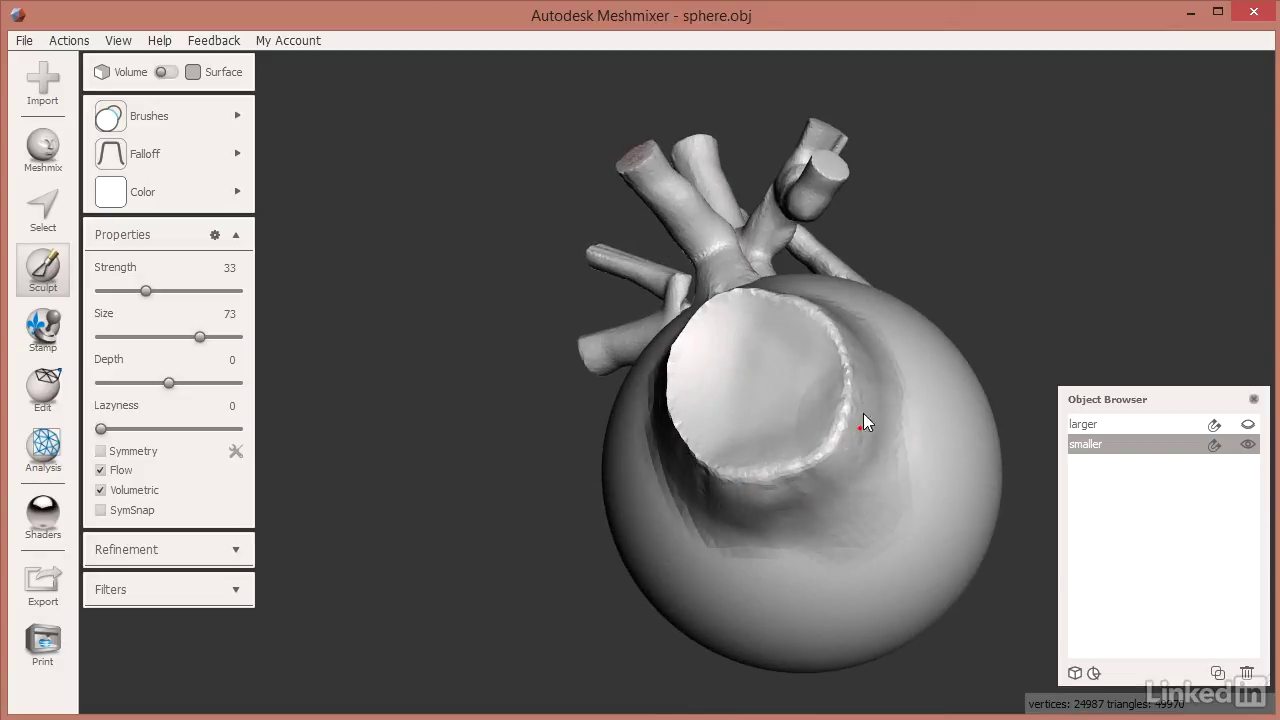
Step: Sculpt the tips of the upper-left, right, lower-left and stub vessels
mouse_move(817, 317)
right_down()
mouse_move(814, 449)
mouse_move(842, 463)
right_up()
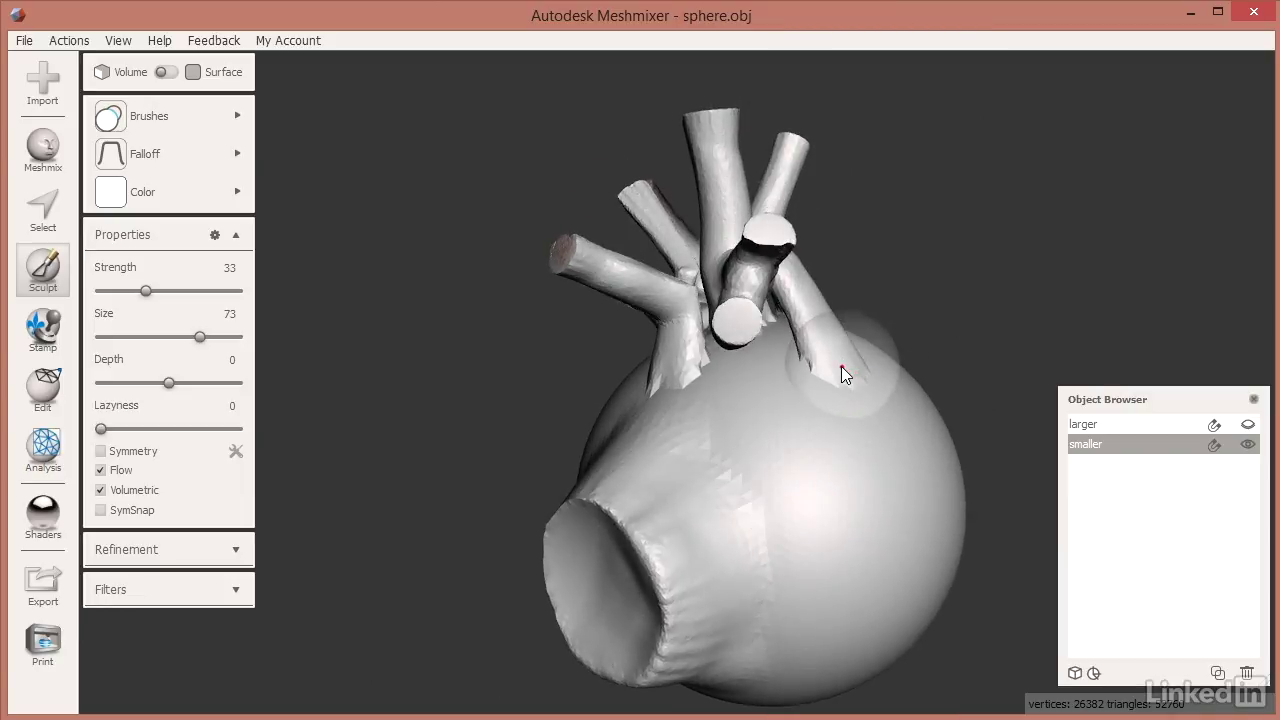
right_drag(793, 310, 742, 416)
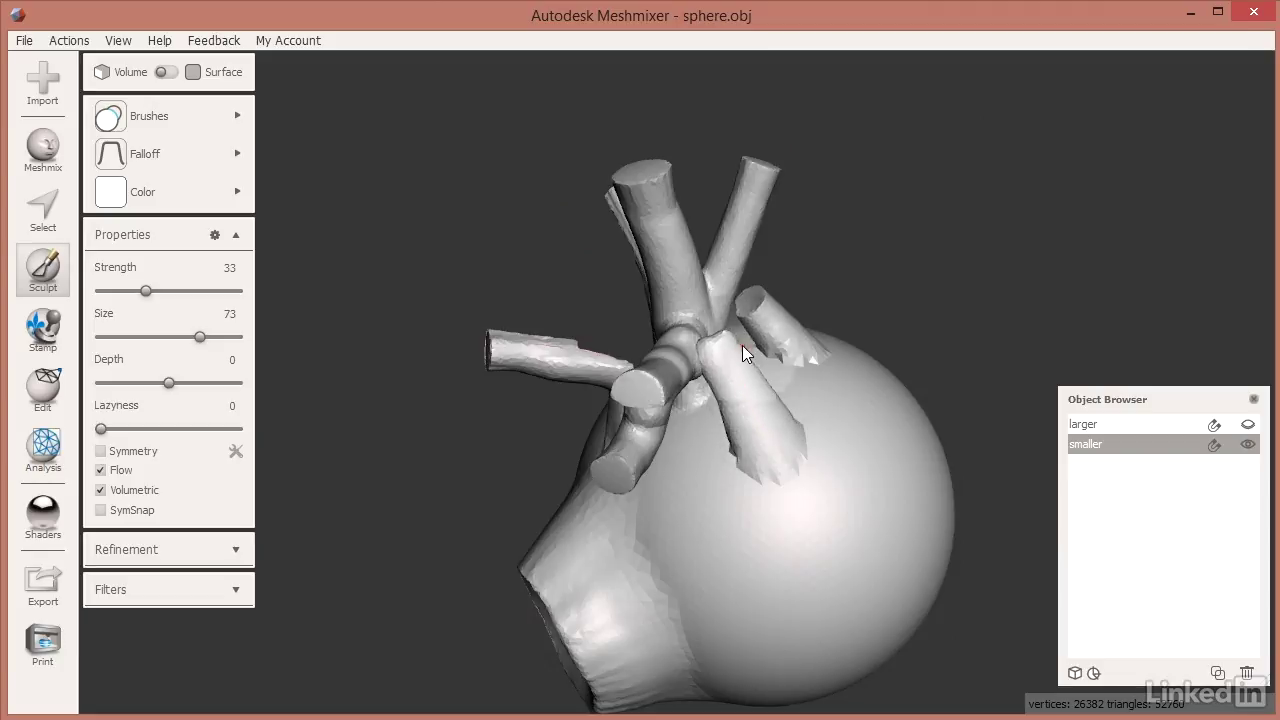
mouse_move(633, 182)
mouse_down()
mouse_move(643, 193)
mouse_move(647, 181)
mouse_up()
mouse_move(745, 179)
mouse_down()
mouse_move(757, 169)
mouse_move(719, 259)
mouse_up()
mouse_move(614, 430)
mouse_down()
mouse_move(618, 465)
mouse_move(570, 421)
mouse_up()
drag(720, 296, 781, 325)
Step: Press an elongated groove into the sphere's right side with a stronger brush, then show 'larger' again
mouse_move(200, 114)
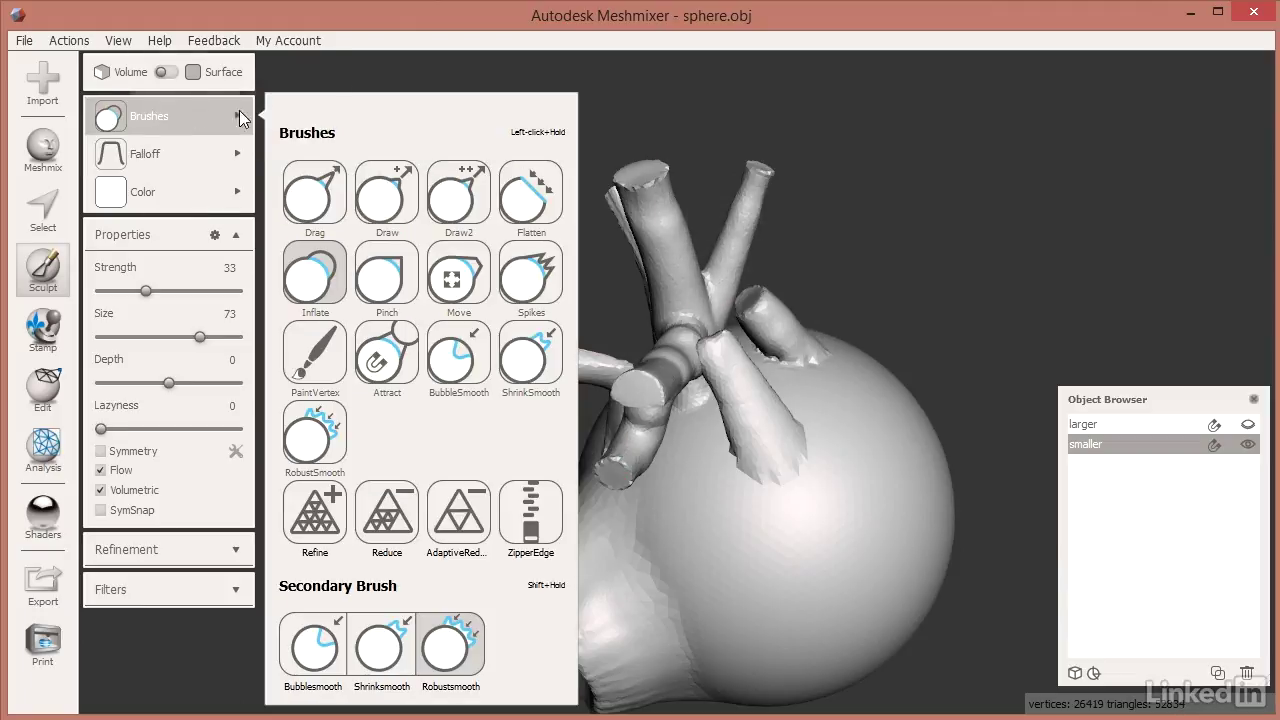
click(386, 193)
mouse_move(909, 423)
right_down()
mouse_move(791, 360)
mouse_move(845, 348)
right_up()
mouse_move(845, 348)
mouse_down()
mouse_move(796, 515)
mouse_move(838, 391)
mouse_move(748, 558)
mouse_move(682, 576)
mouse_move(757, 536)
mouse_move(819, 459)
mouse_move(839, 396)
mouse_move(782, 500)
mouse_move(710, 587)
mouse_move(870, 580)
mouse_up()
right_drag(870, 580, 994, 590)
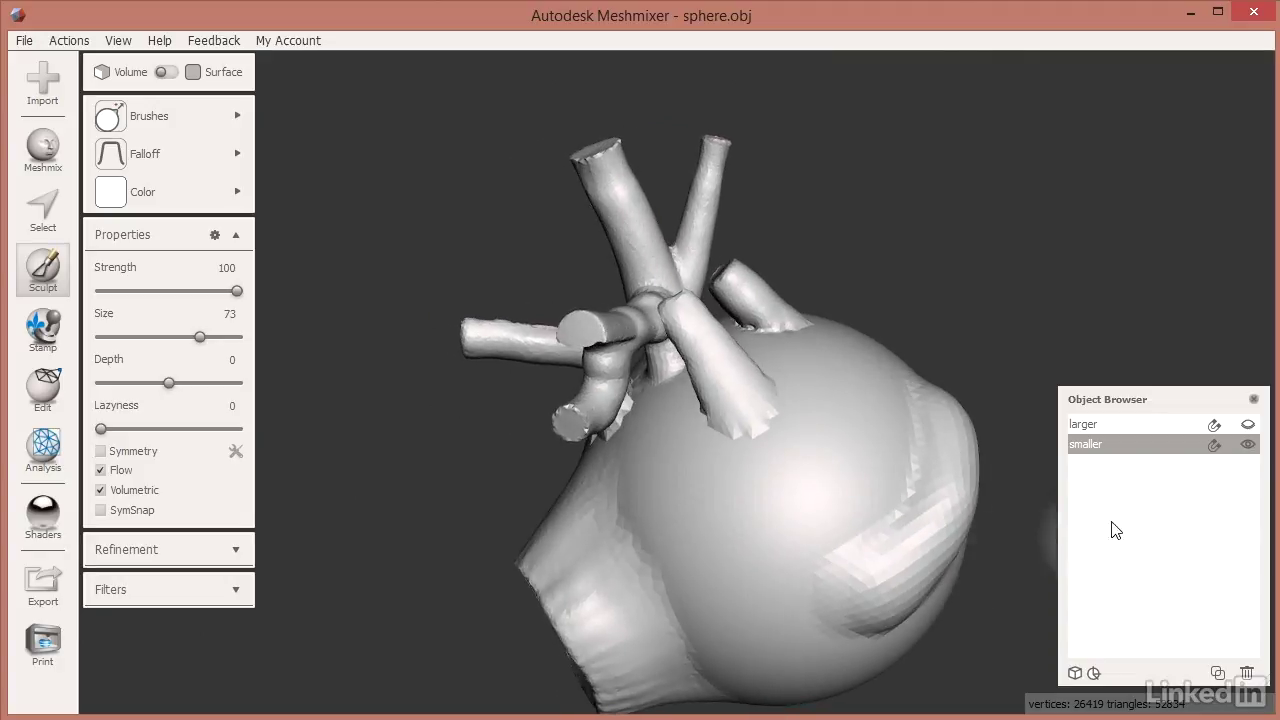
click(1248, 426)
right_drag(676, 602, 582, 523)
mouse_move(725, 478)
right_down()
mouse_move(918, 451)
mouse_move(912, 528)
mouse_move(729, 546)
mouse_move(612, 522)
mouse_move(645, 440)
mouse_move(760, 356)
mouse_move(864, 411)
right_up()
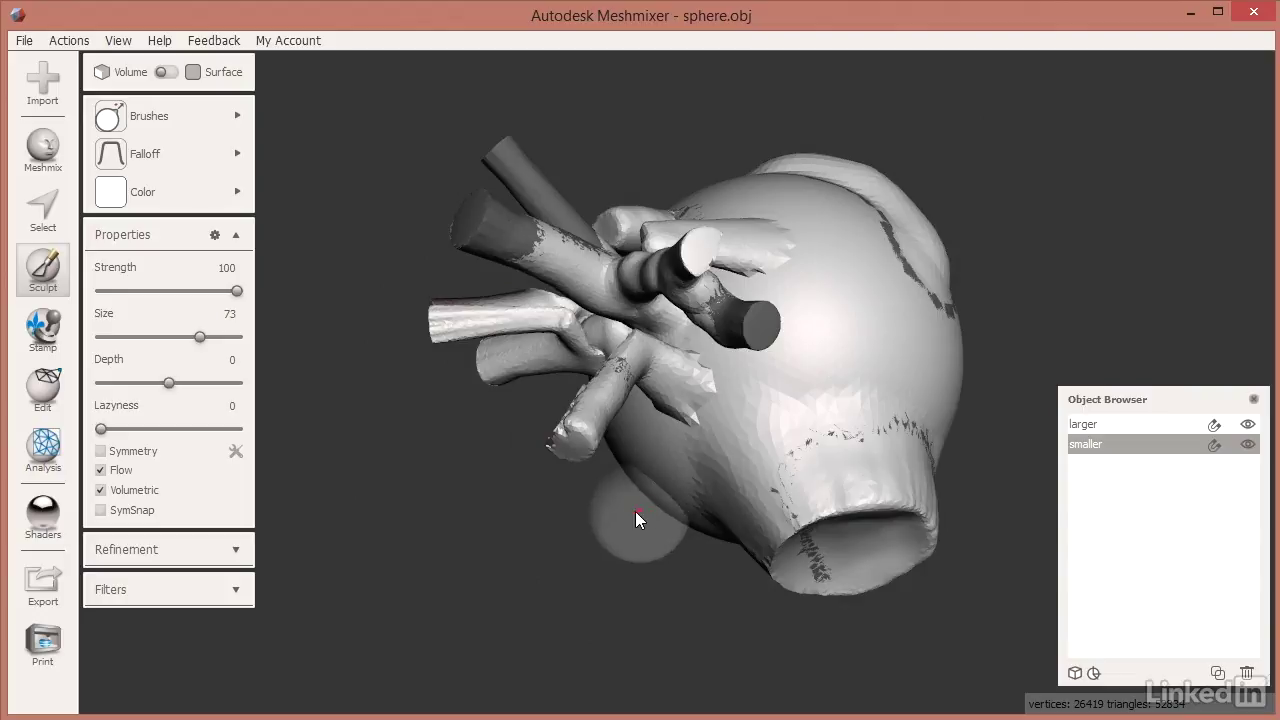
Step: Select 'larger' and 'smaller', run the Deviation analysis, and orbit to inspect the red patch
click(1090, 425)
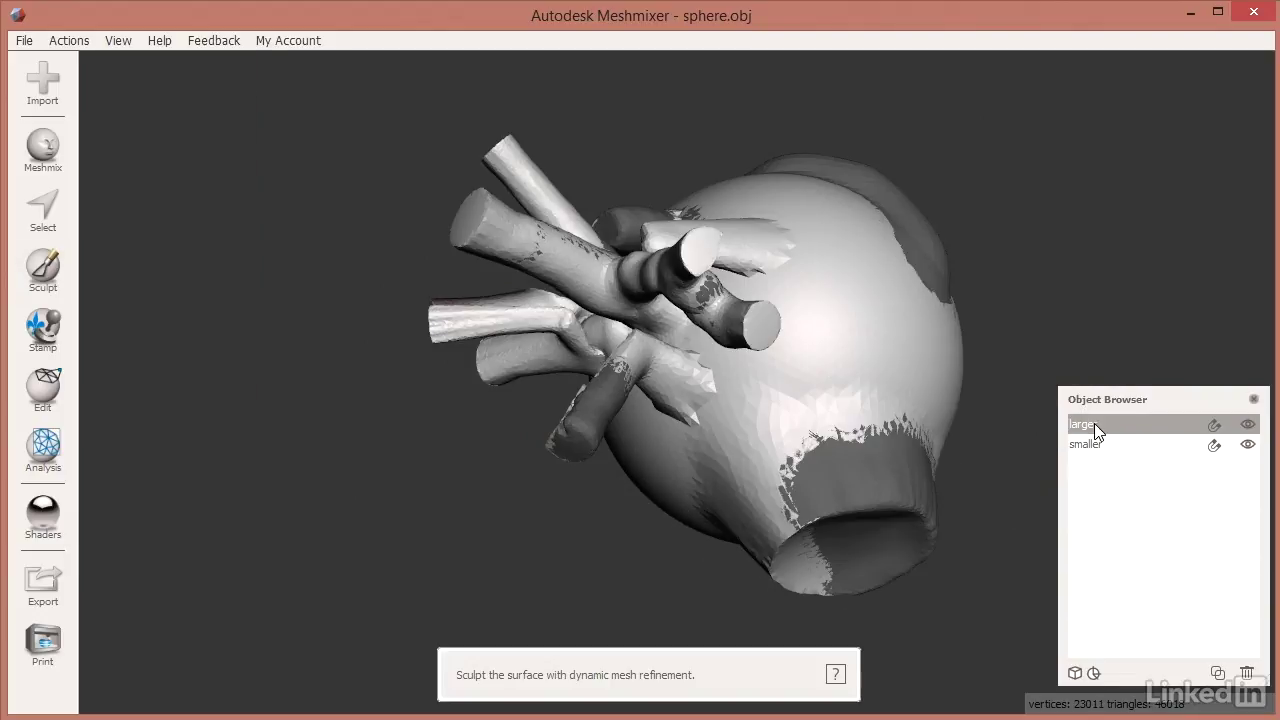
shift+click(1102, 445)
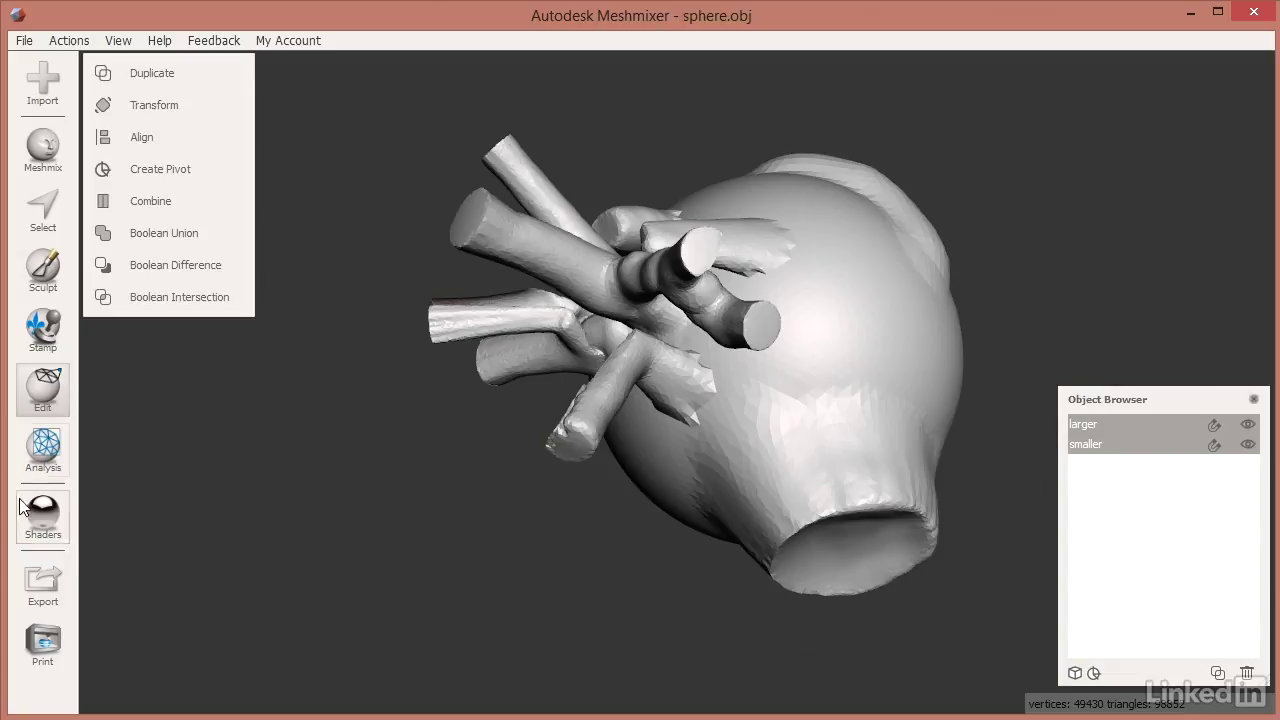
click(43, 445)
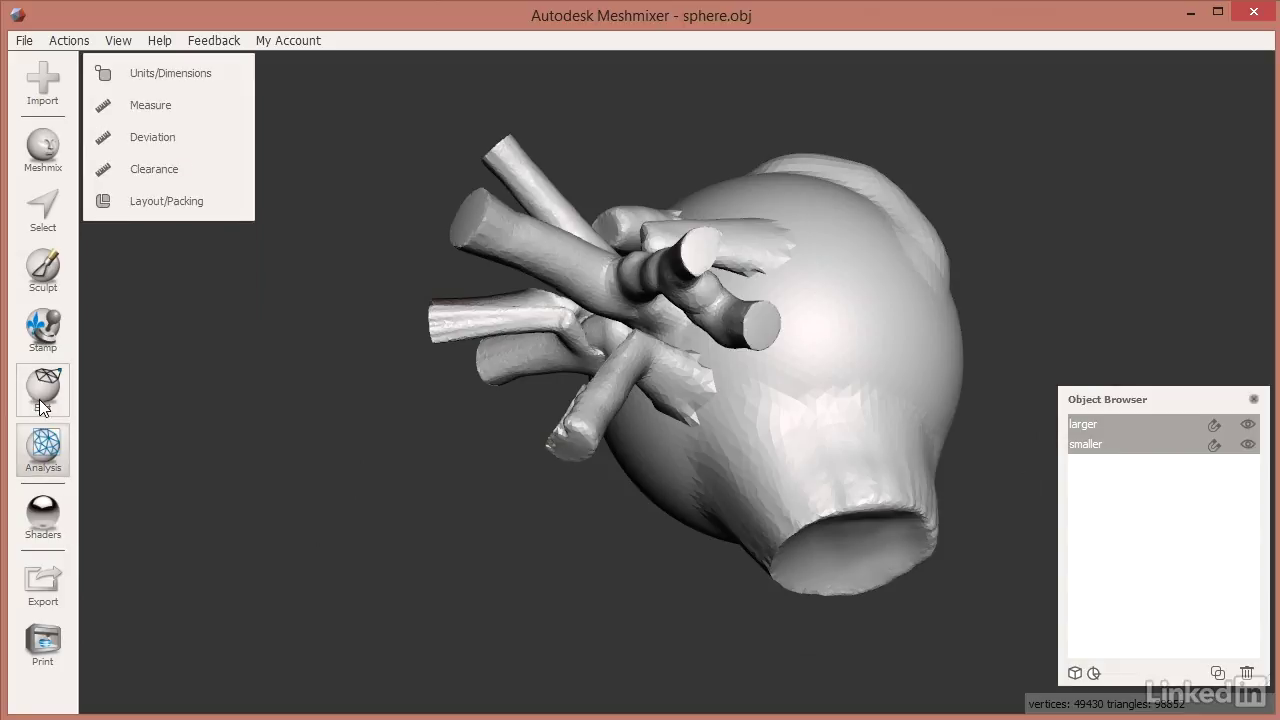
click(43, 392)
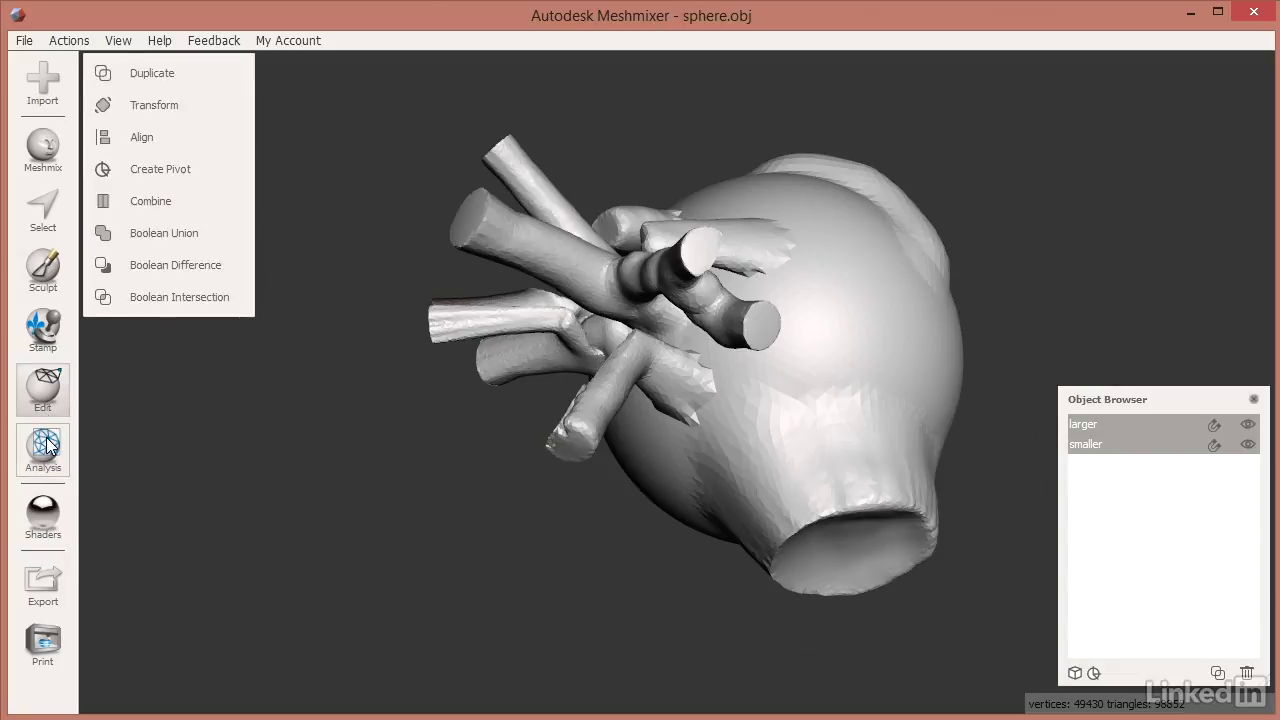
click(46, 446)
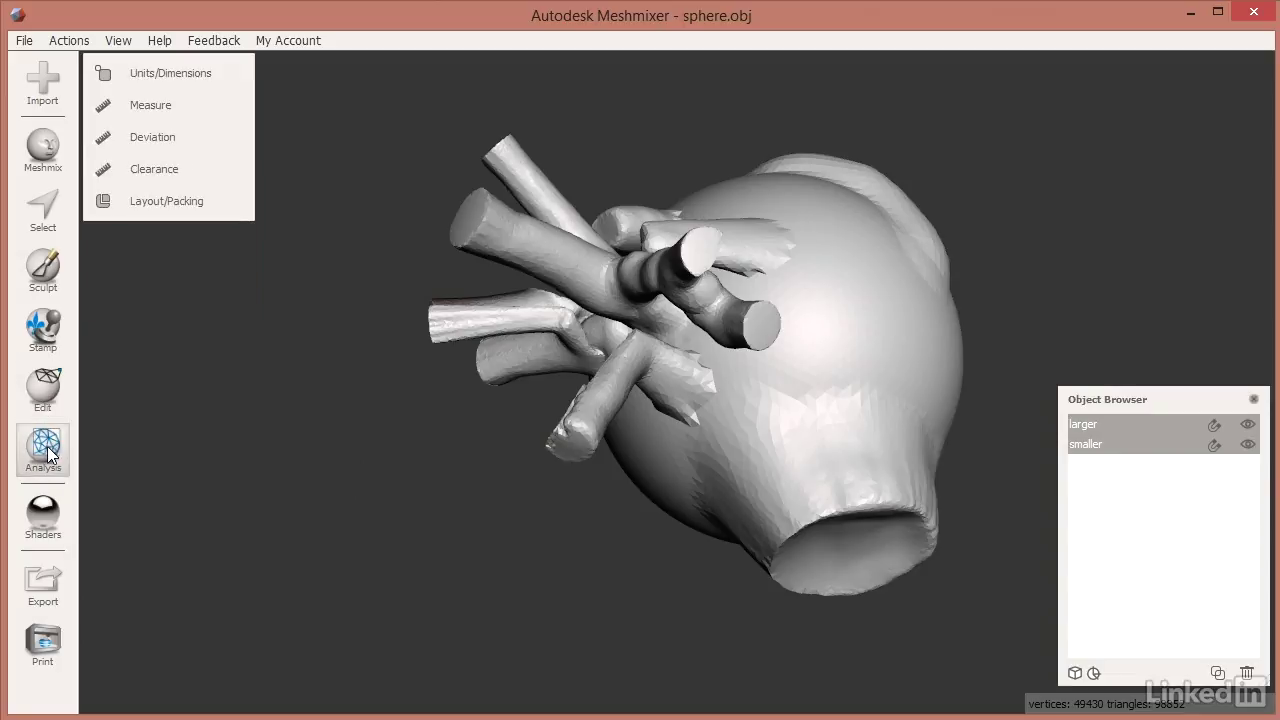
click(156, 139)
mouse_move(389, 525)
right_down()
mouse_move(500, 397)
mouse_move(349, 446)
mouse_move(269, 509)
mouse_move(264, 543)
mouse_move(303, 571)
mouse_move(509, 563)
right_up()
mouse_move(820, 418)
right_down()
mouse_move(672, 437)
mouse_move(593, 471)
mouse_move(733, 473)
mouse_move(862, 420)
mouse_move(900, 254)
mouse_move(791, 191)
mouse_move(582, 148)
mouse_move(406, 150)
mouse_move(72, 195)
right_up()
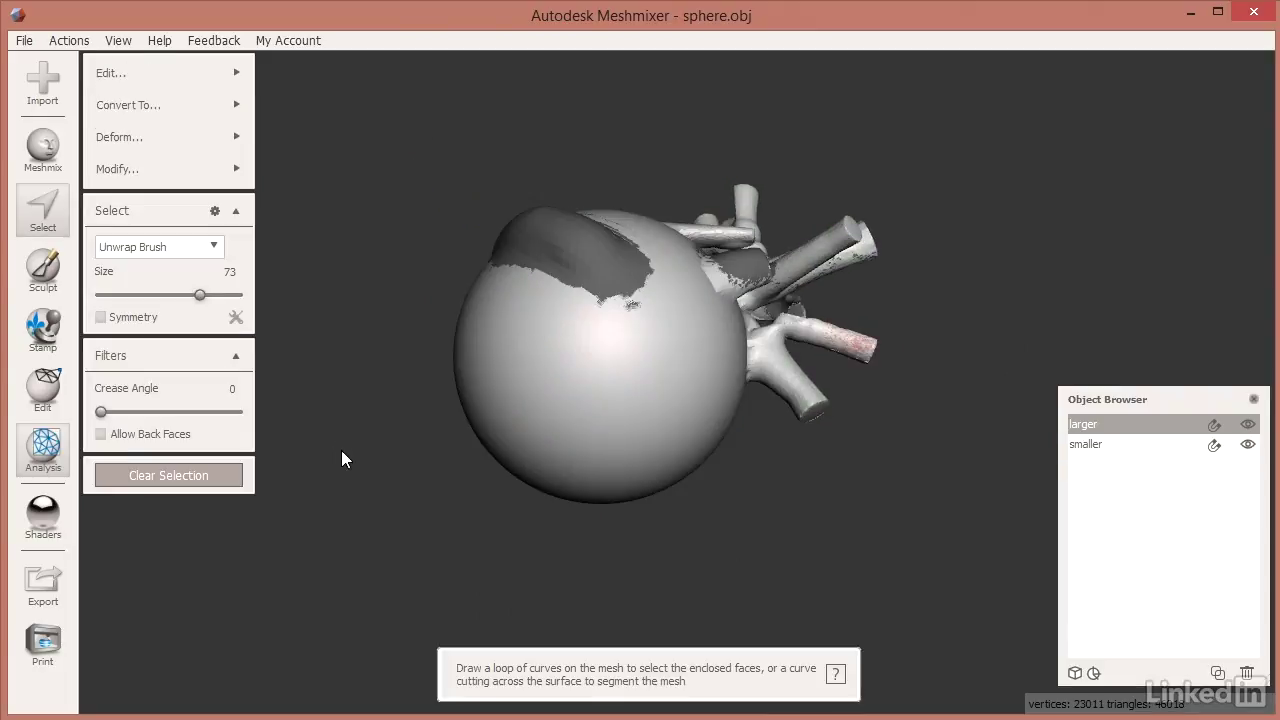
mouse_move(343, 457)
right_down()
mouse_move(389, 389)
mouse_move(454, 505)
mouse_move(531, 594)
mouse_move(714, 617)
mouse_move(746, 606)
mouse_move(455, 450)
right_up()
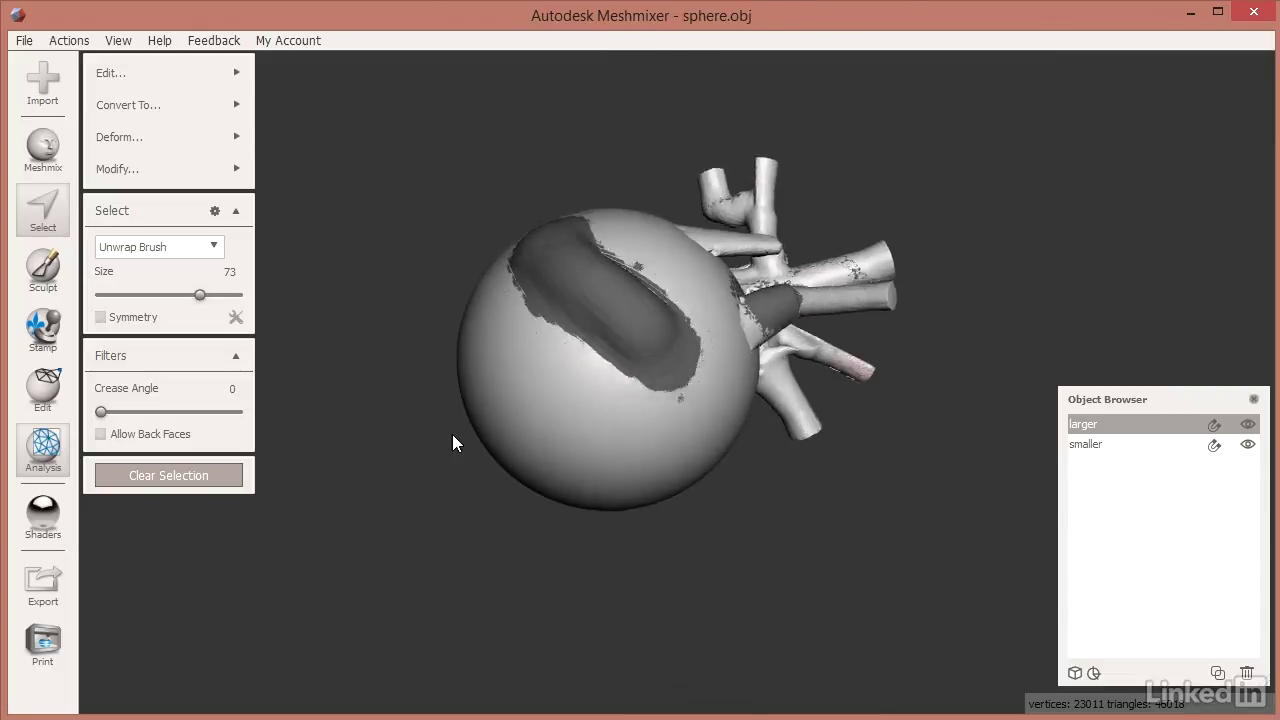
Step: Reselect both heart meshes and run the Deviation analysis again
click(1137, 444)
click(1150, 424)
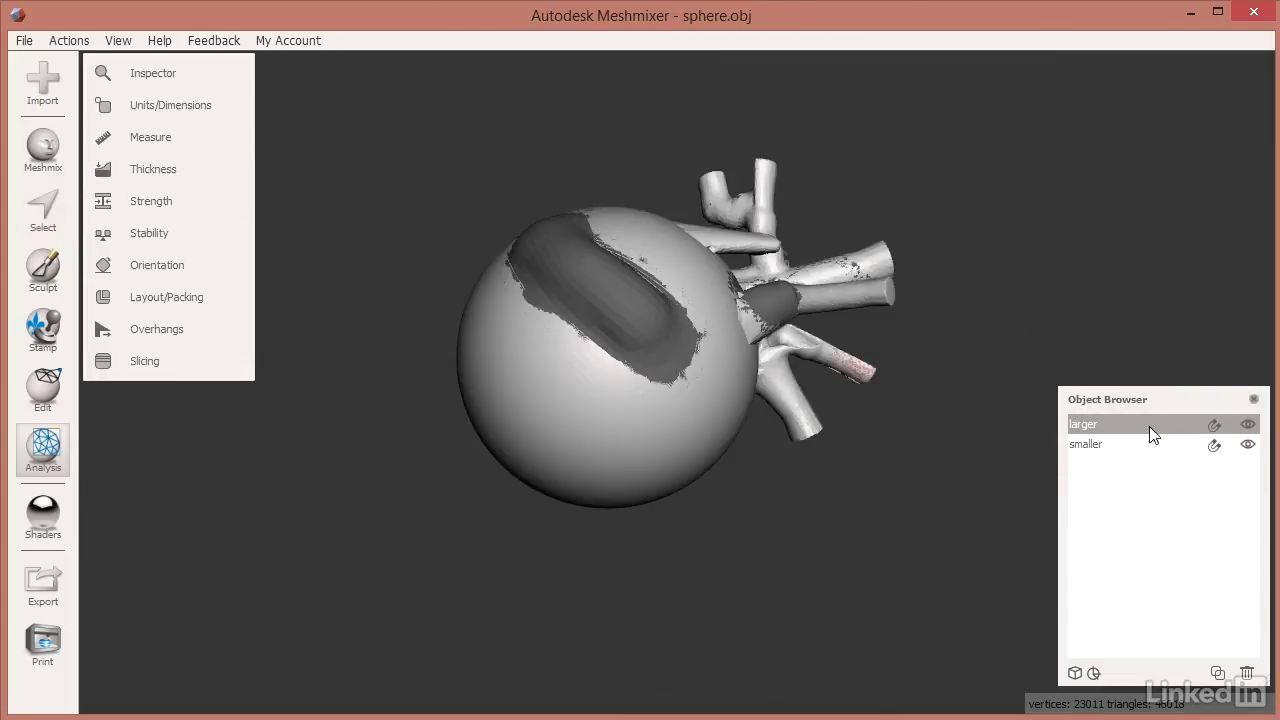
click(1144, 442)
click(1149, 428)
click(1150, 443)
click(1148, 426)
click(1145, 446)
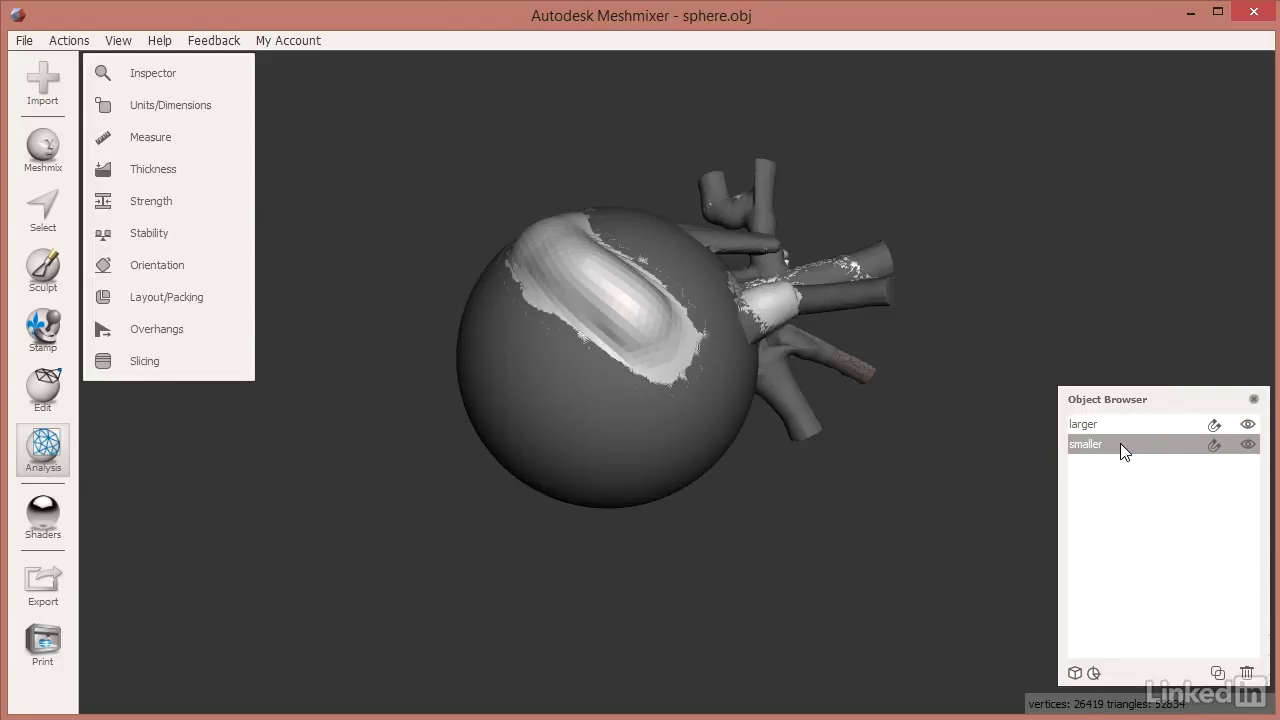
shift+click(1118, 426)
click(198, 140)
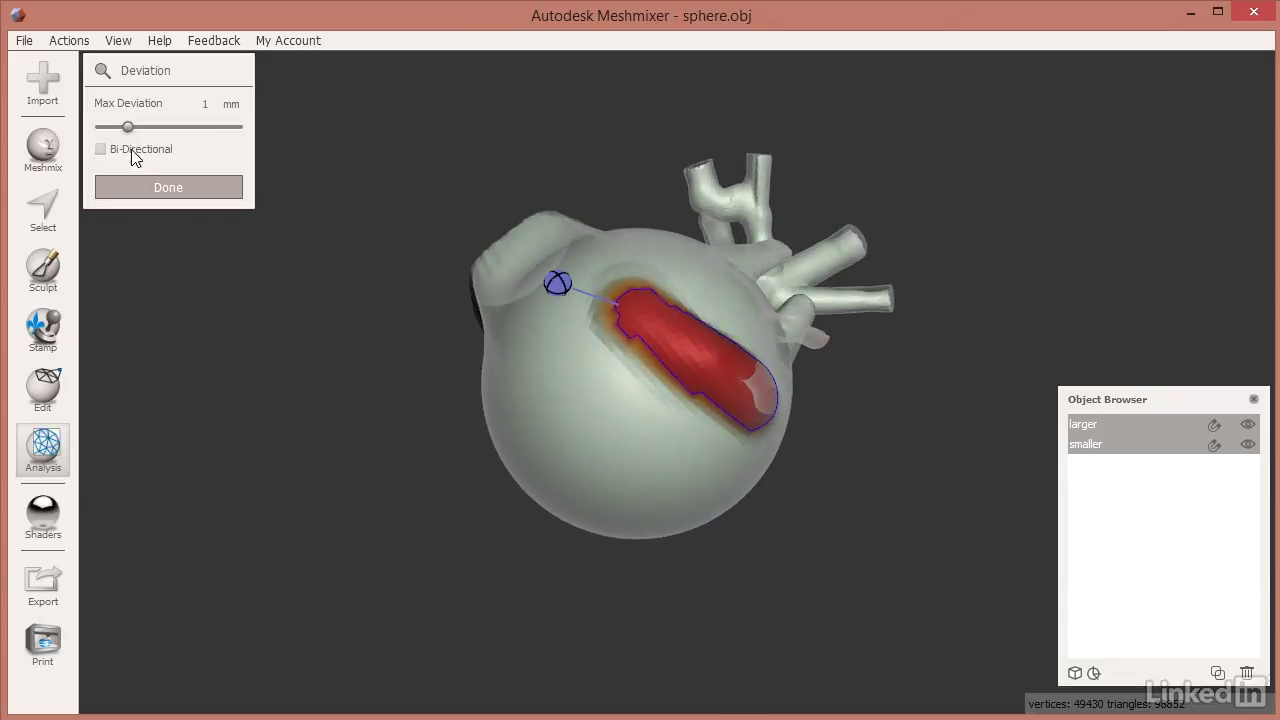
Step: Lower Max Deviation to 0.181 mm while orbiting to inspect the differences
drag(127, 131, 105, 128)
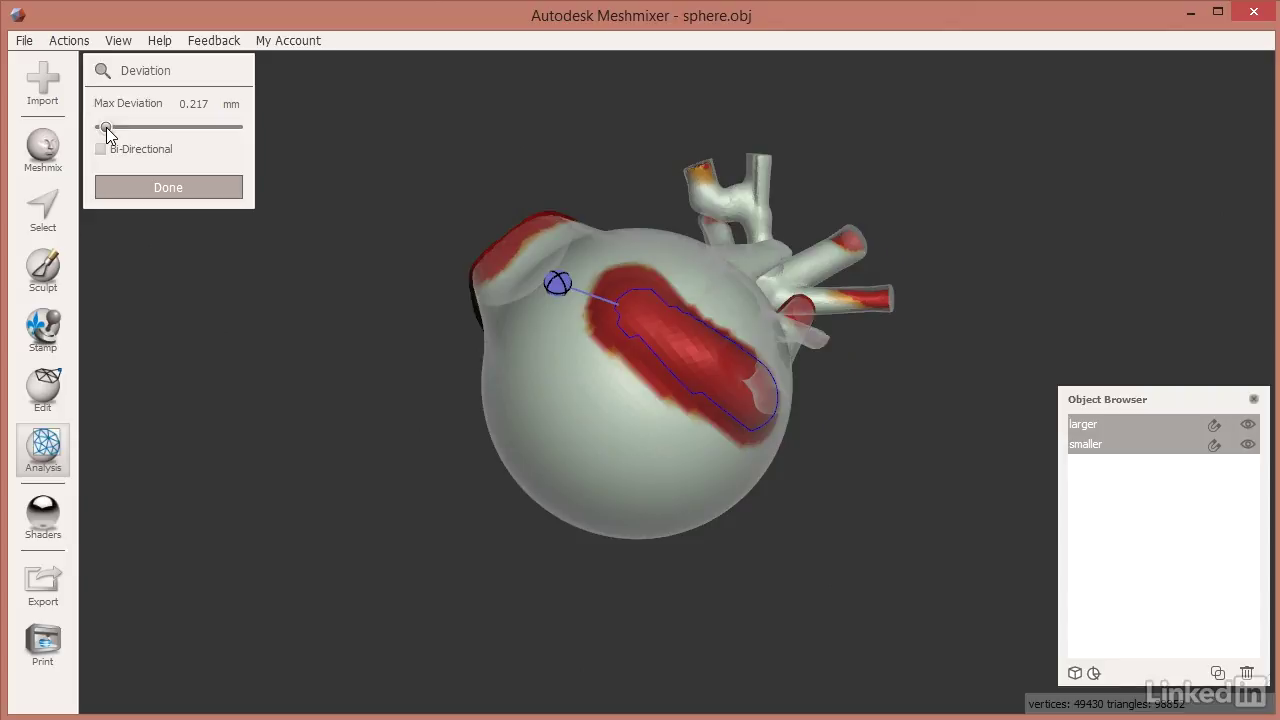
right_drag(407, 262, 434, 477)
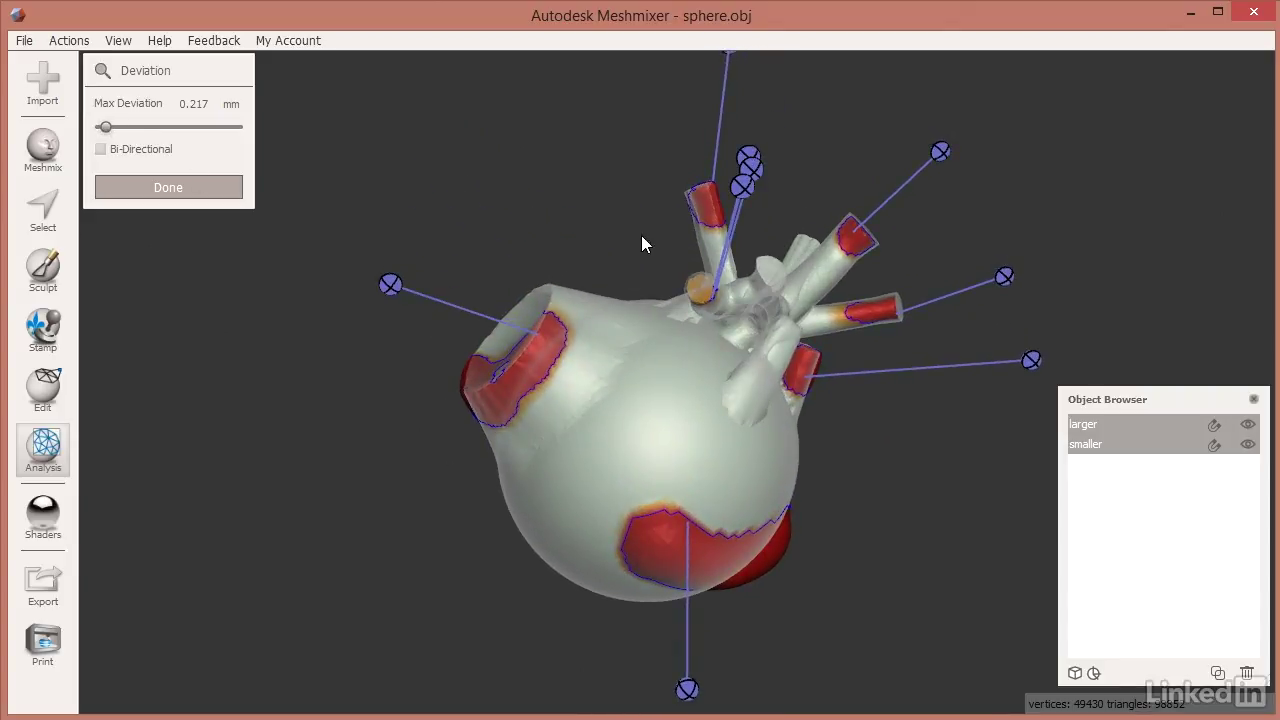
right_drag(711, 331, 624, 352)
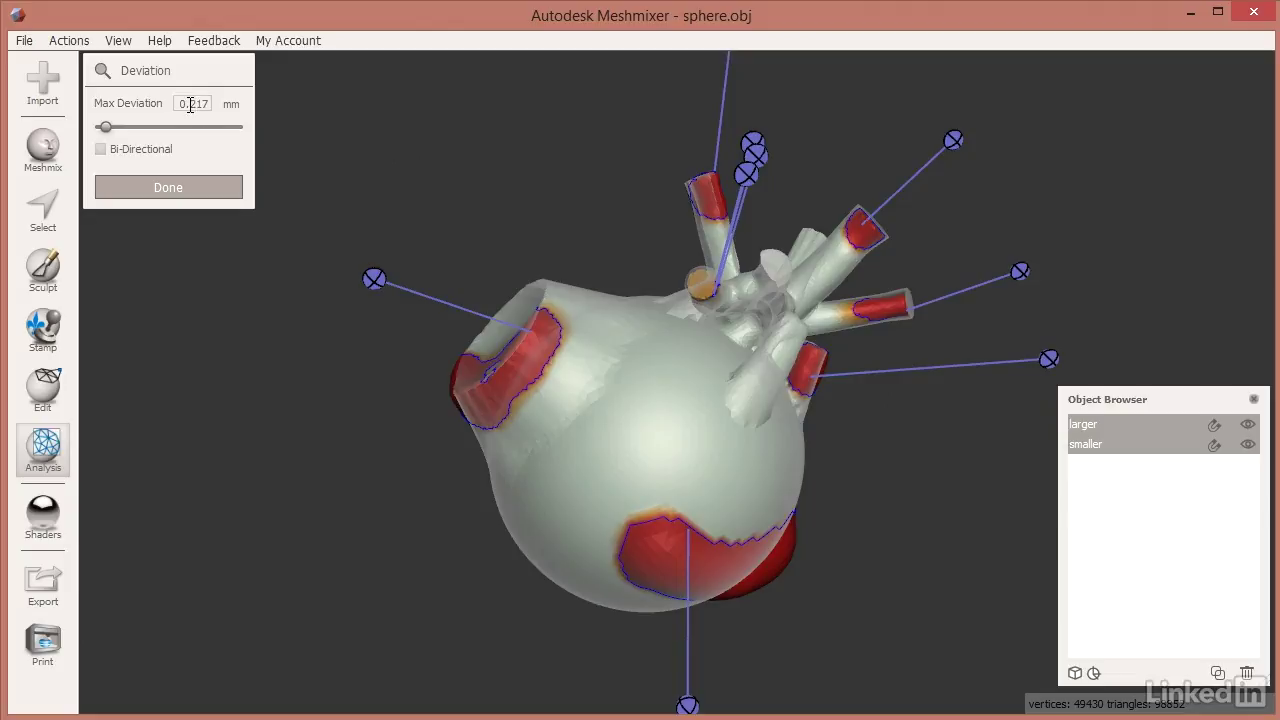
mouse_move(527, 221)
right_down()
mouse_move(460, 230)
mouse_move(366, 280)
mouse_move(373, 304)
mouse_move(536, 287)
mouse_move(692, 244)
mouse_move(756, 270)
mouse_move(582, 257)
mouse_move(520, 204)
right_up()
click(107, 124)
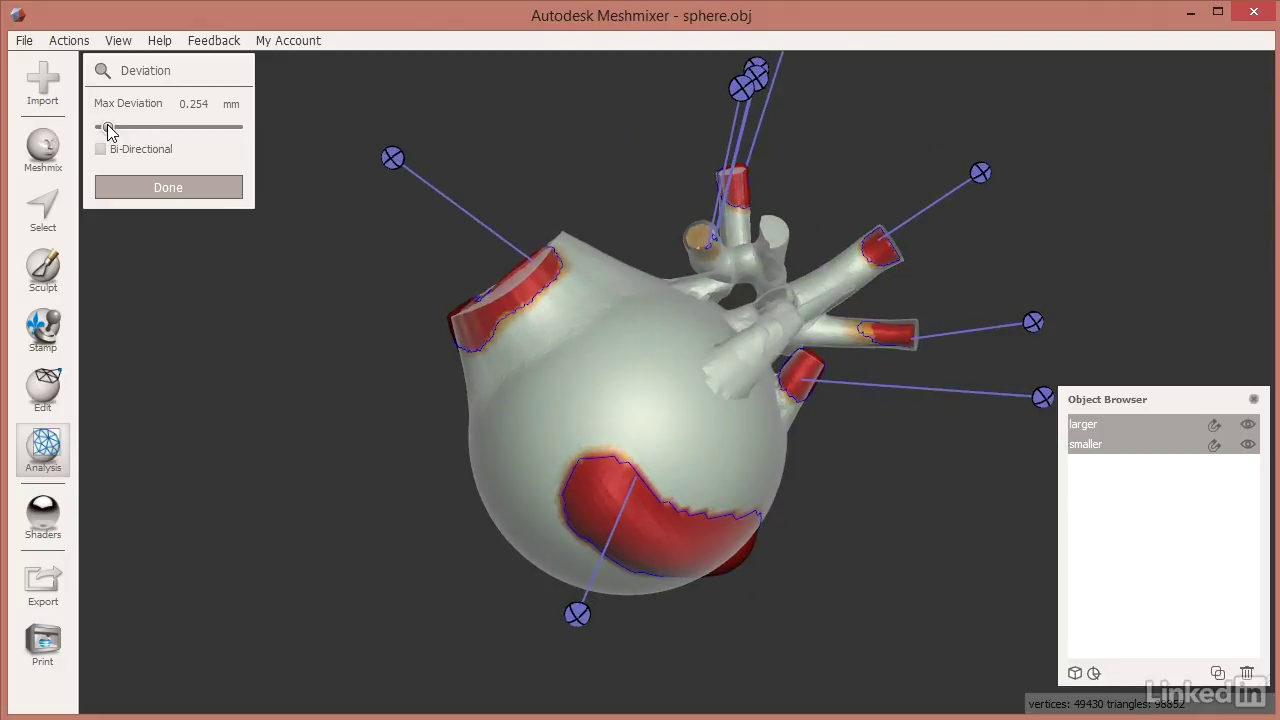
drag(107, 124, 106, 127)
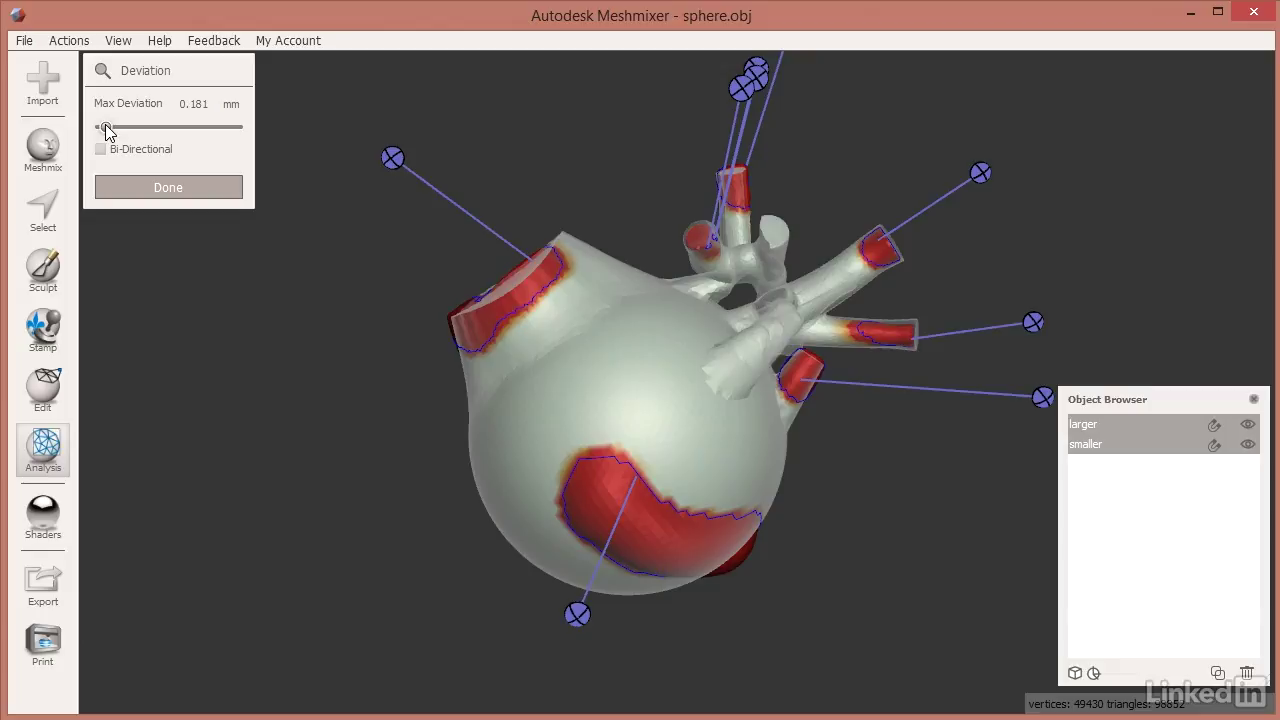
Step: Zoom in on the red areas along the vessel tubes, then reselect both meshes
right_drag(490, 468, 497, 514)
scroll(513, 511, up, 5)
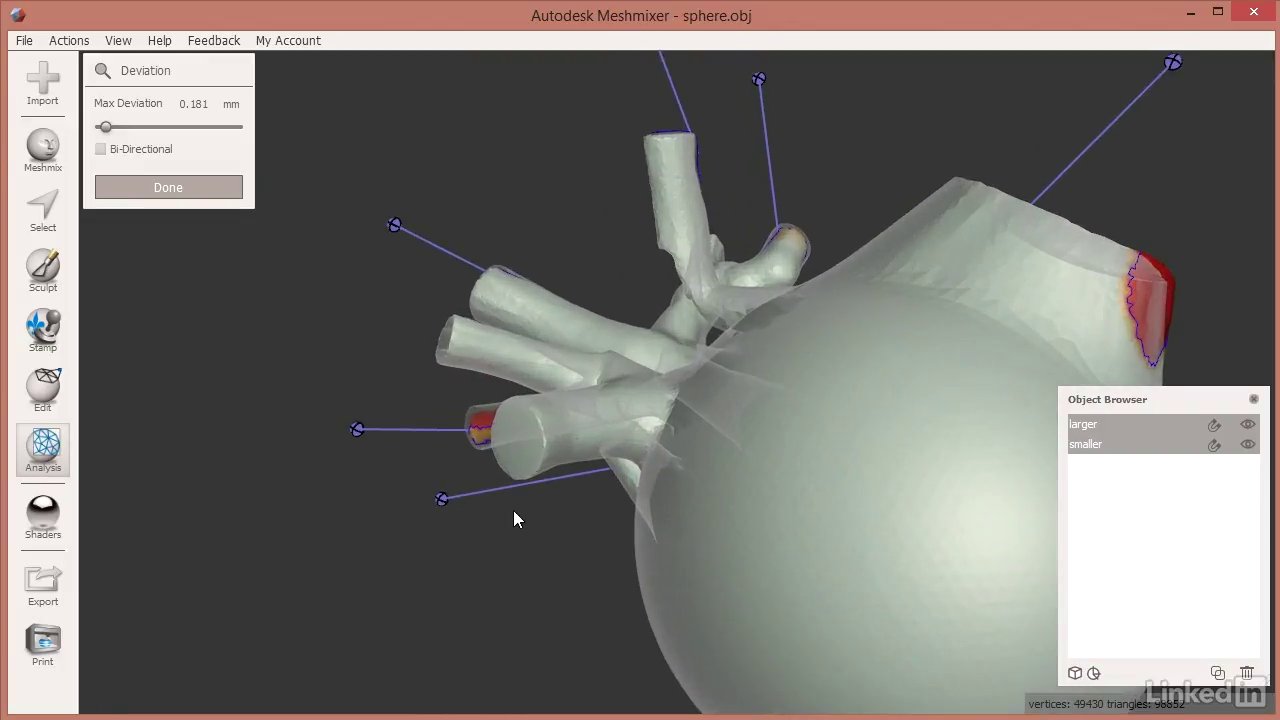
middle_drag(513, 510, 461, 501)
scroll(330, 505, up, 2)
middle_drag(340, 515, 523, 500)
scroll(518, 521, up, 4)
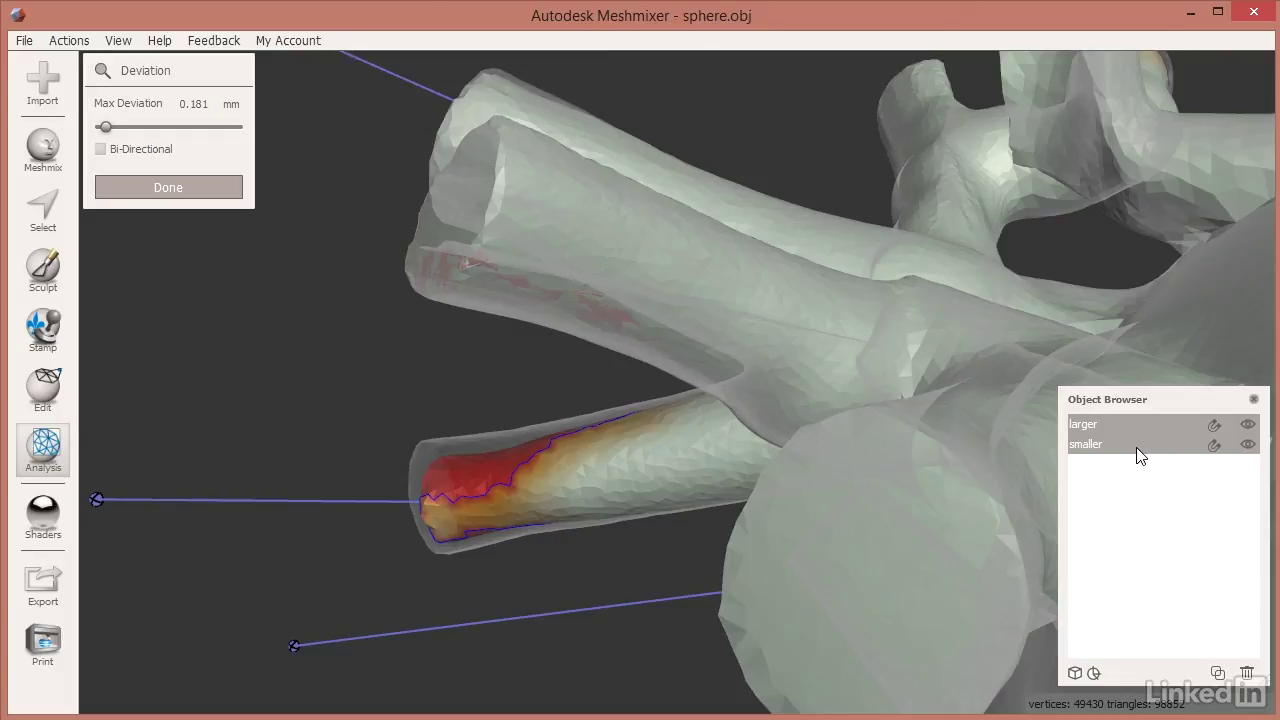
click(1093, 448)
shift+click(1094, 428)
Step: Rerun Deviation on both meshes and lower Max Deviation to 0.145 mm
click(182, 137)
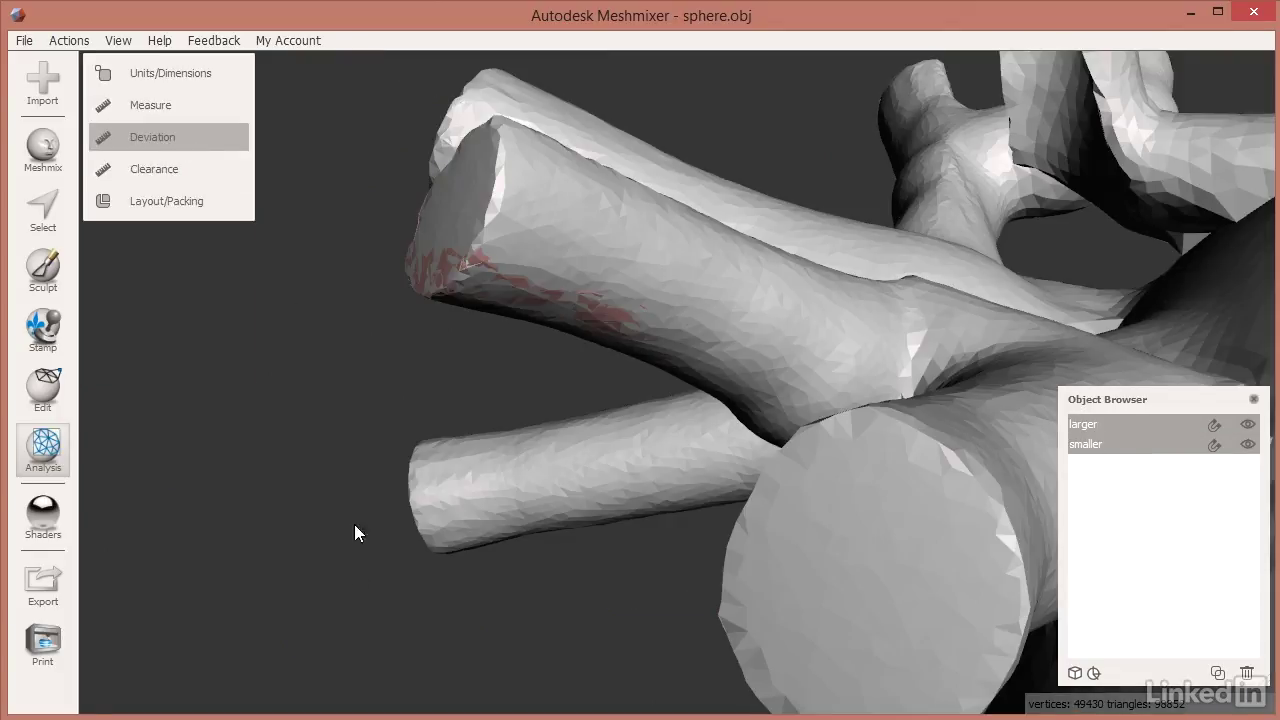
drag(127, 127, 106, 125)
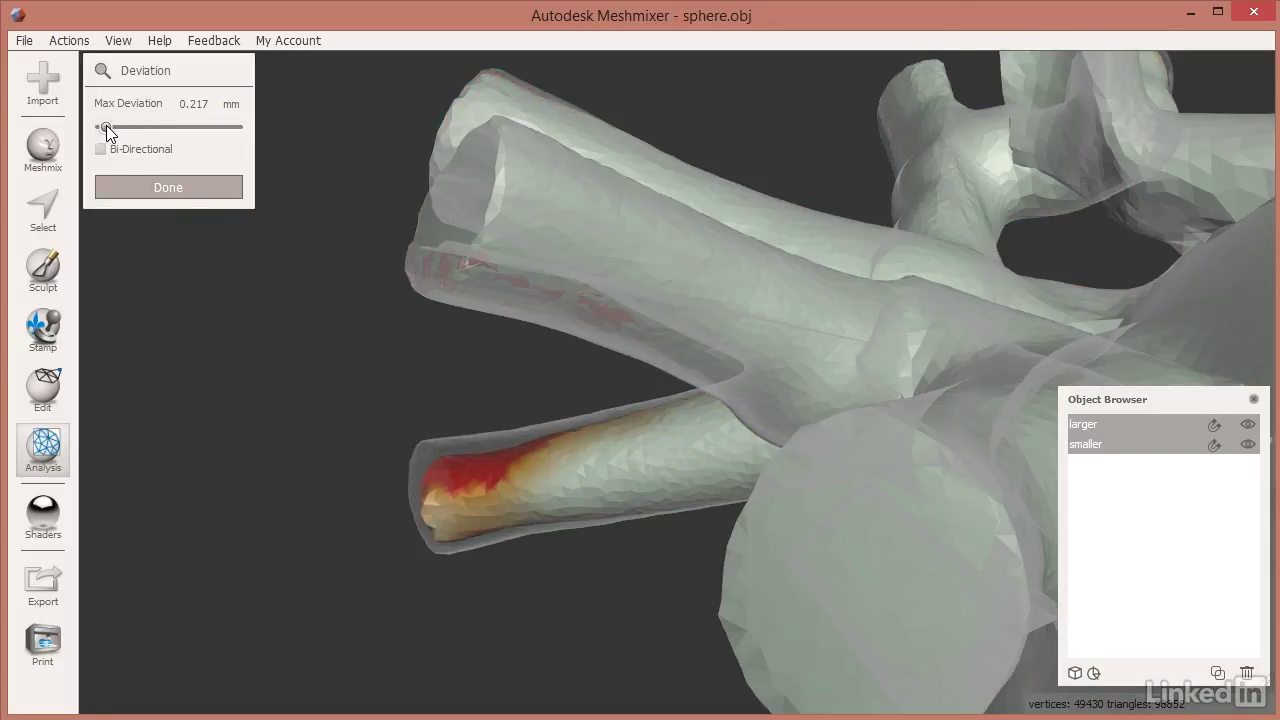
click(1094, 424)
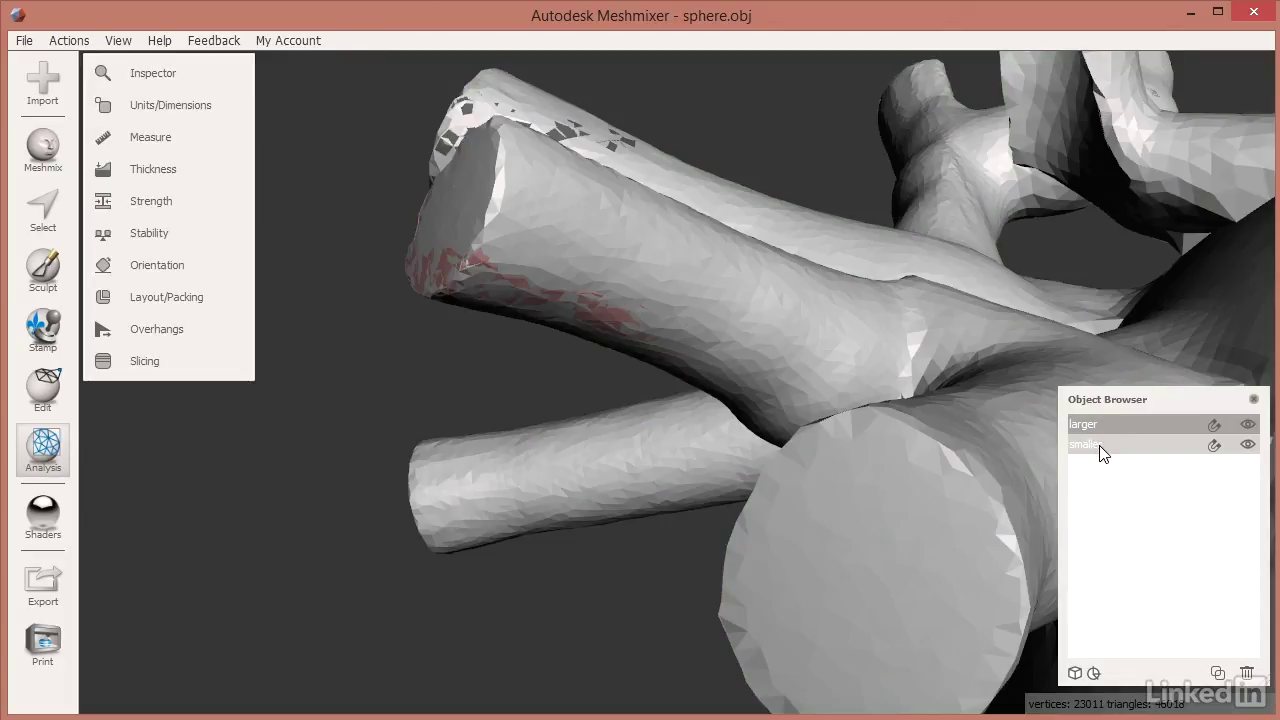
shift+click(1100, 452)
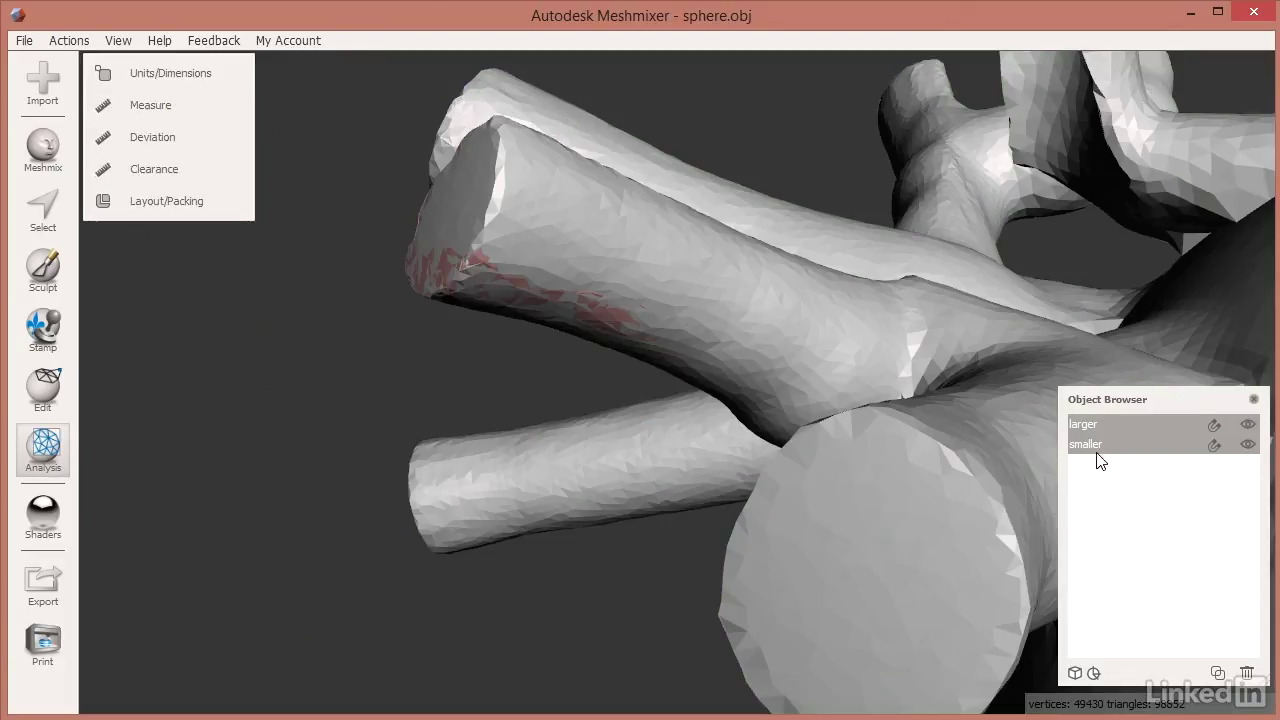
click(173, 142)
drag(118, 129, 103, 127)
right_drag(280, 445, 247, 497)
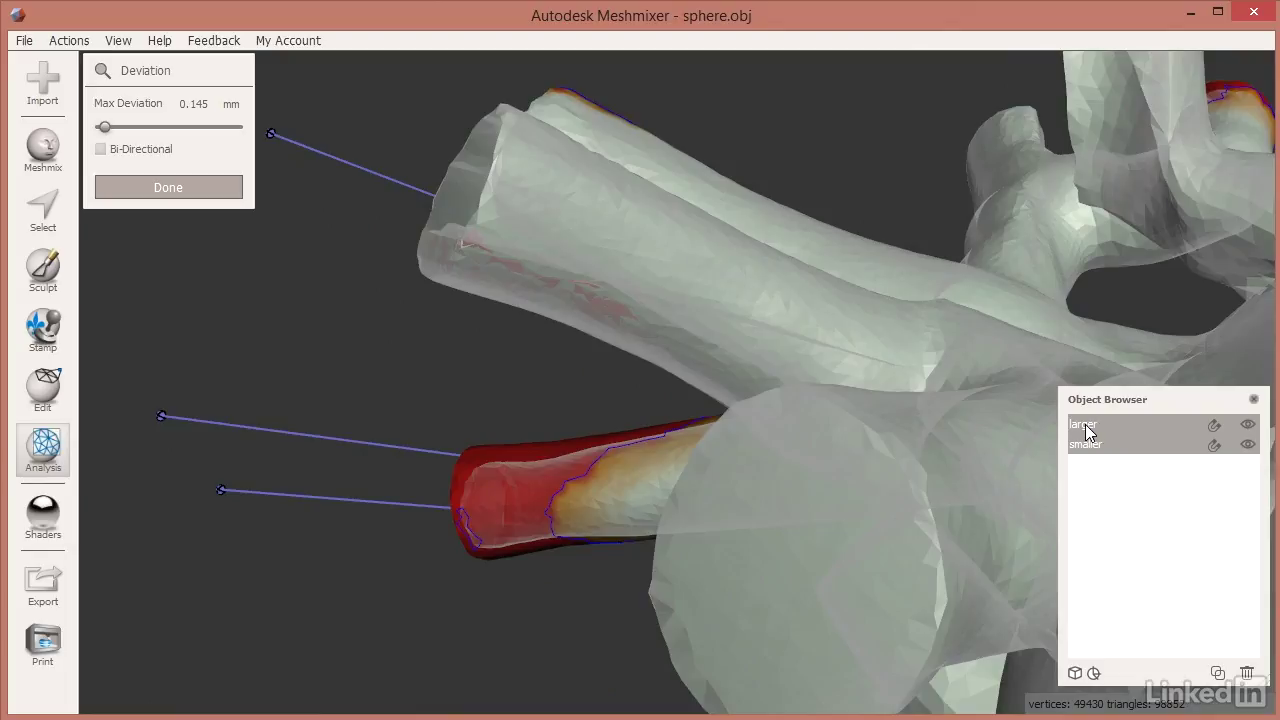
Step: Refocus and orbit the view to inspect the red vessel tips
key(f)
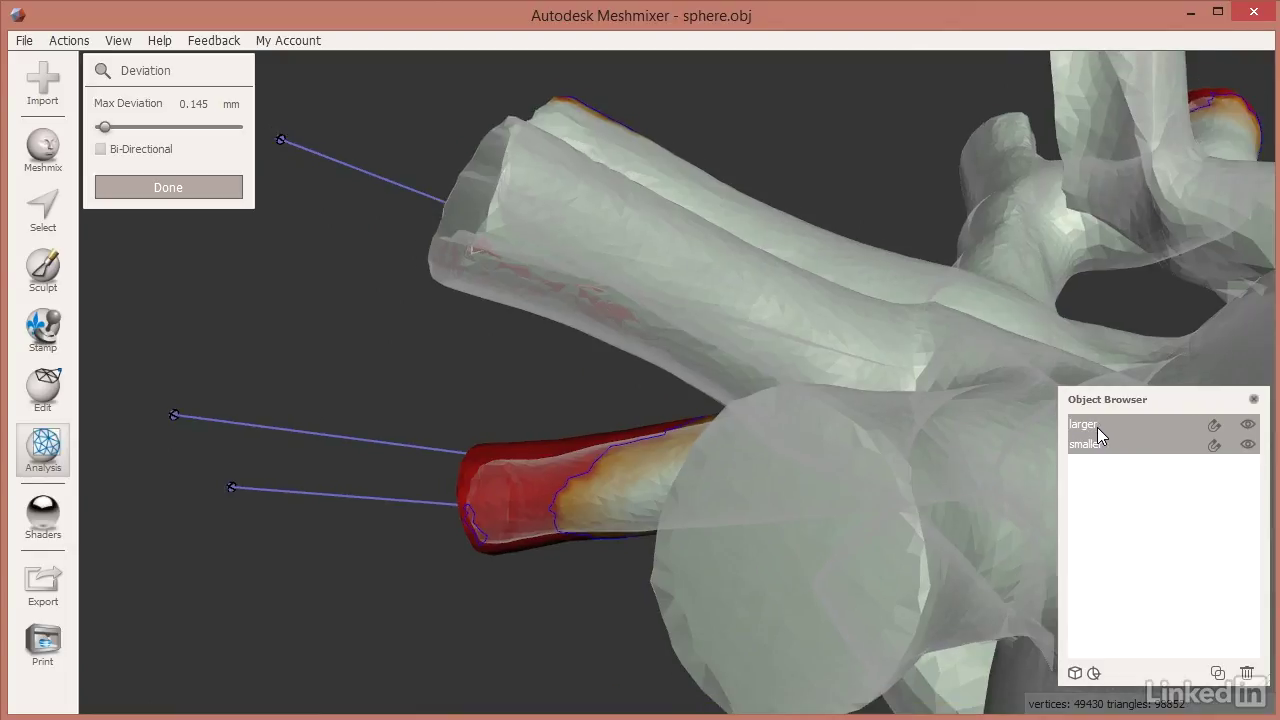
right_drag(677, 429, 806, 484)
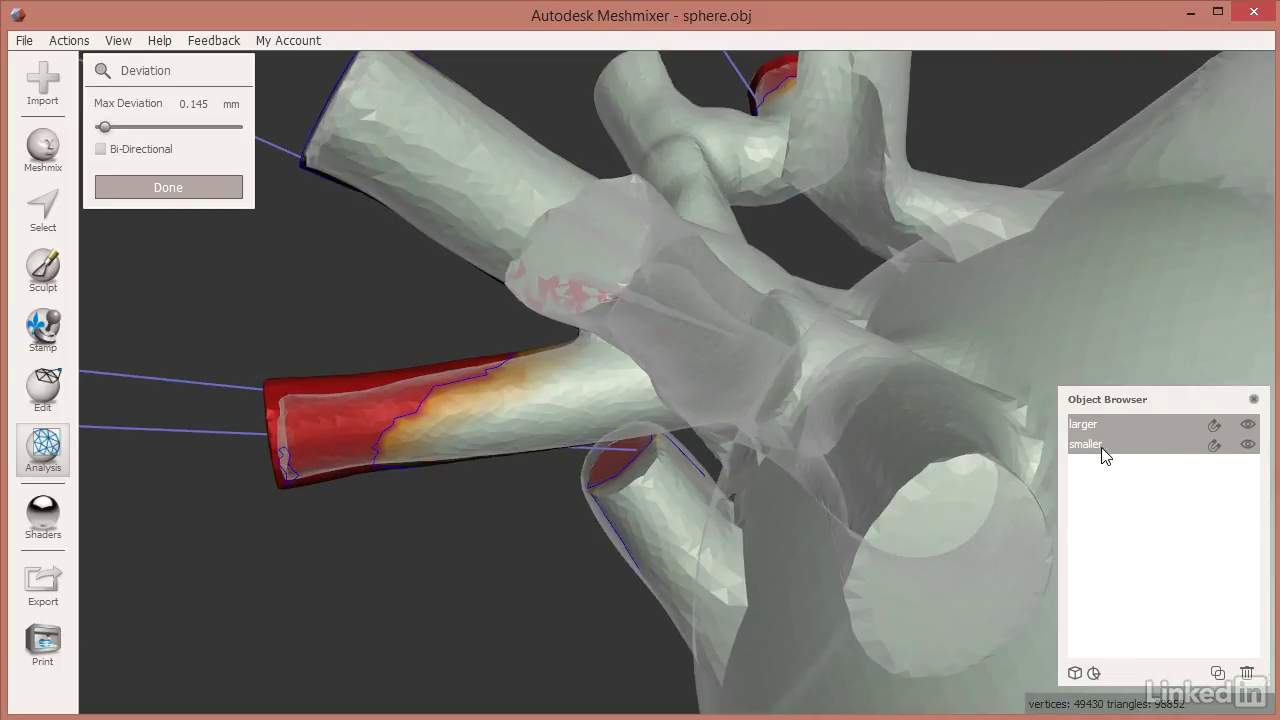
scroll(514, 474, down, 5)
right_drag(486, 474, 509, 443)
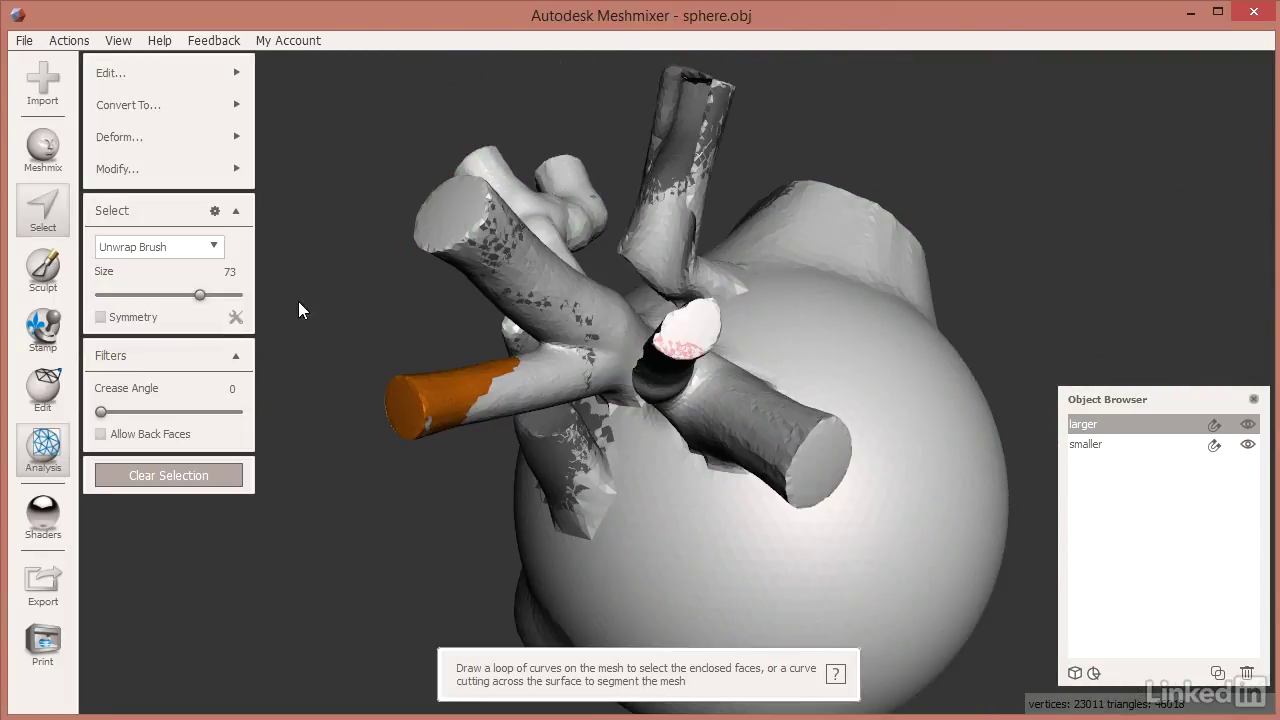
Step: Paint the end of the left vessel tube with the Unwrap Brush, orbiting and zooming to refine it
mouse_move(360, 289)
right_down()
mouse_move(311, 240)
mouse_move(256, 259)
mouse_move(280, 243)
mouse_move(406, 349)
mouse_move(394, 400)
mouse_move(409, 485)
right_up()
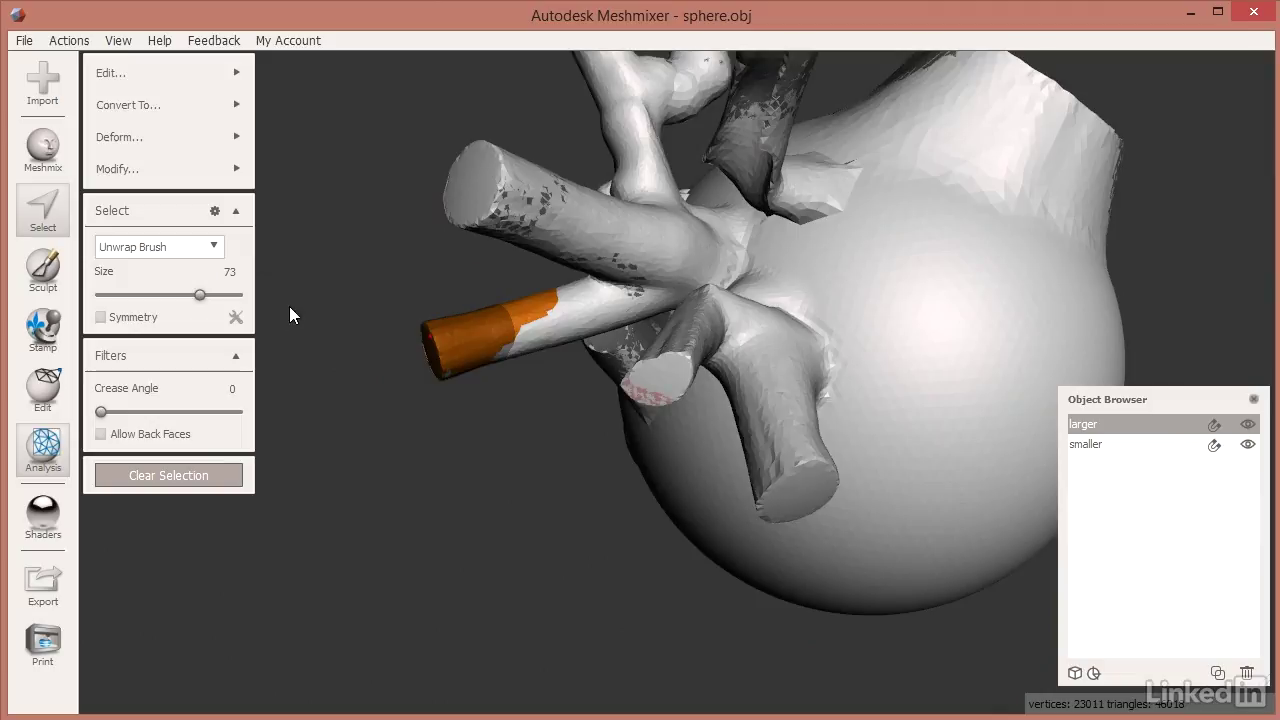
mouse_move(160, 170)
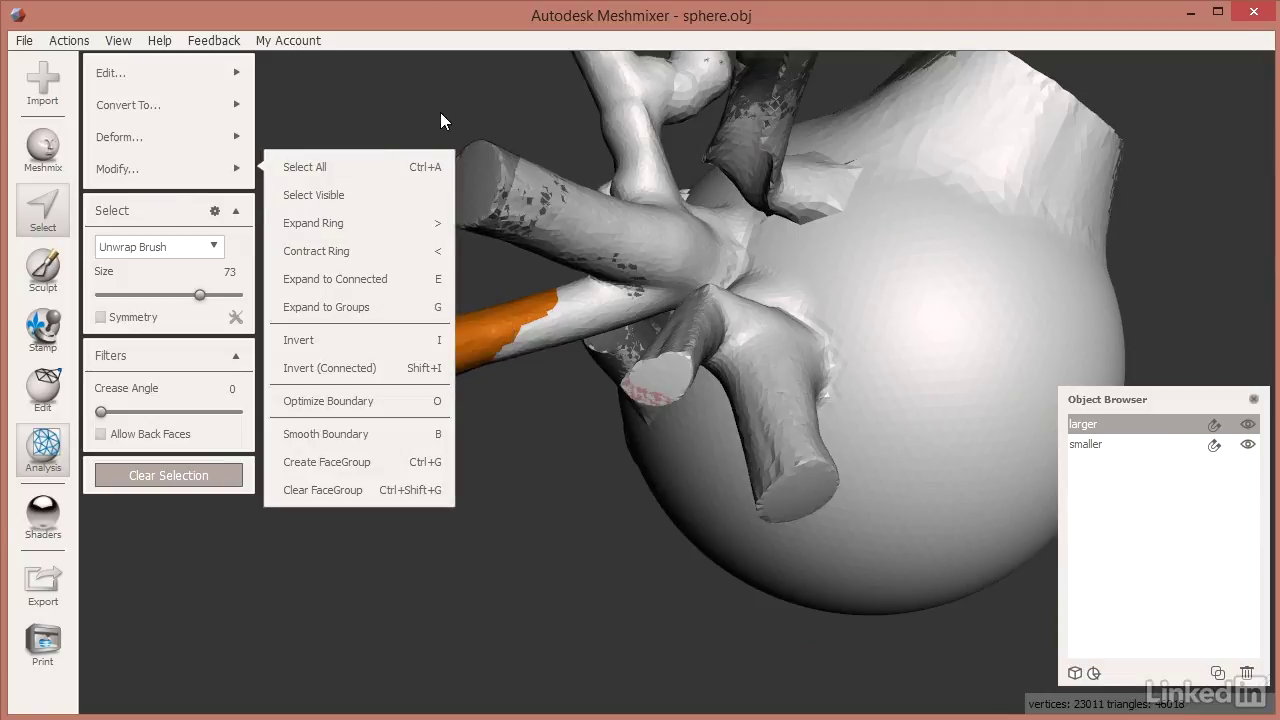
right_drag(514, 528, 727, 522)
scroll(794, 575, up, 5)
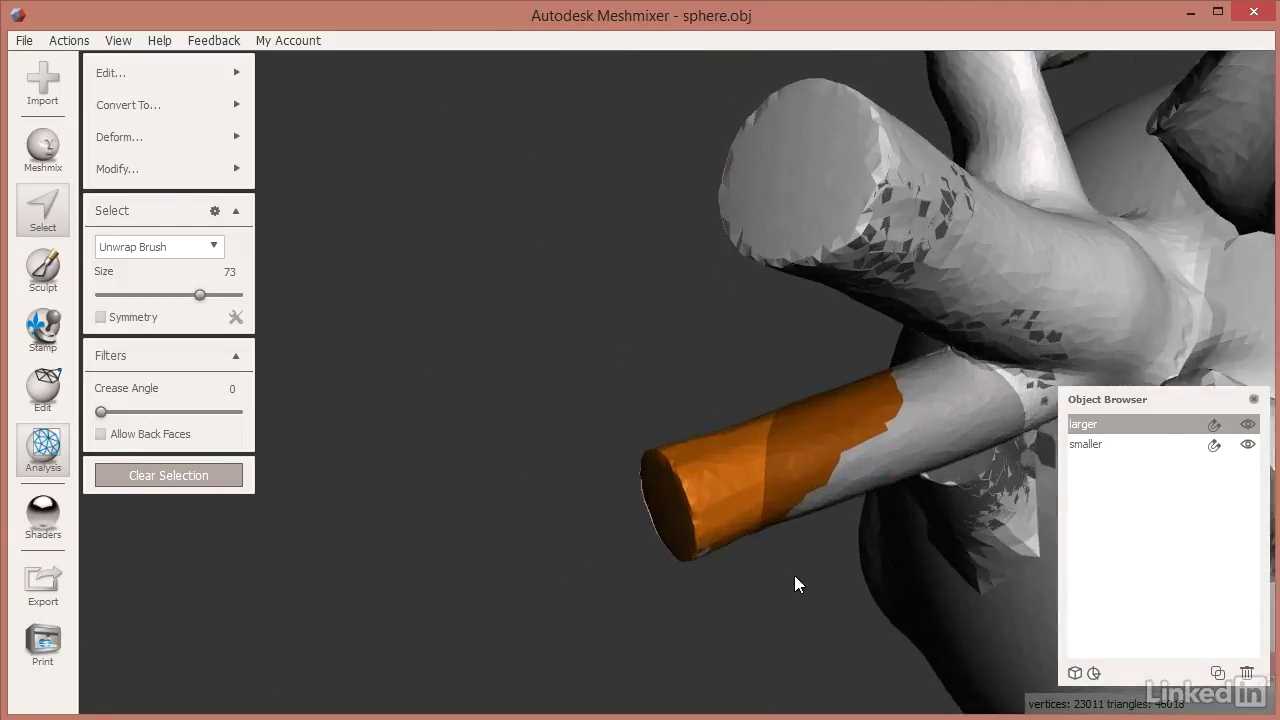
drag(842, 539, 943, 477)
scroll(600, 390, down, 3)
right_drag(629, 400, 464, 400)
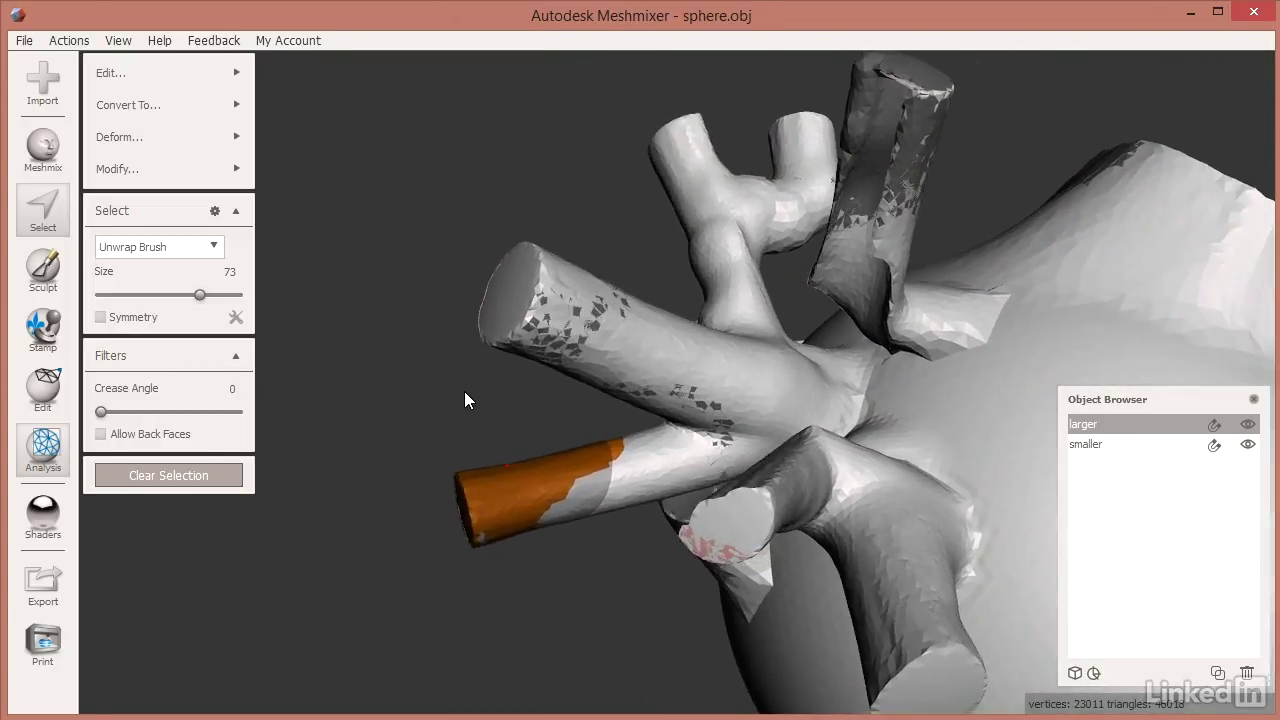
scroll(464, 400, down, 1)
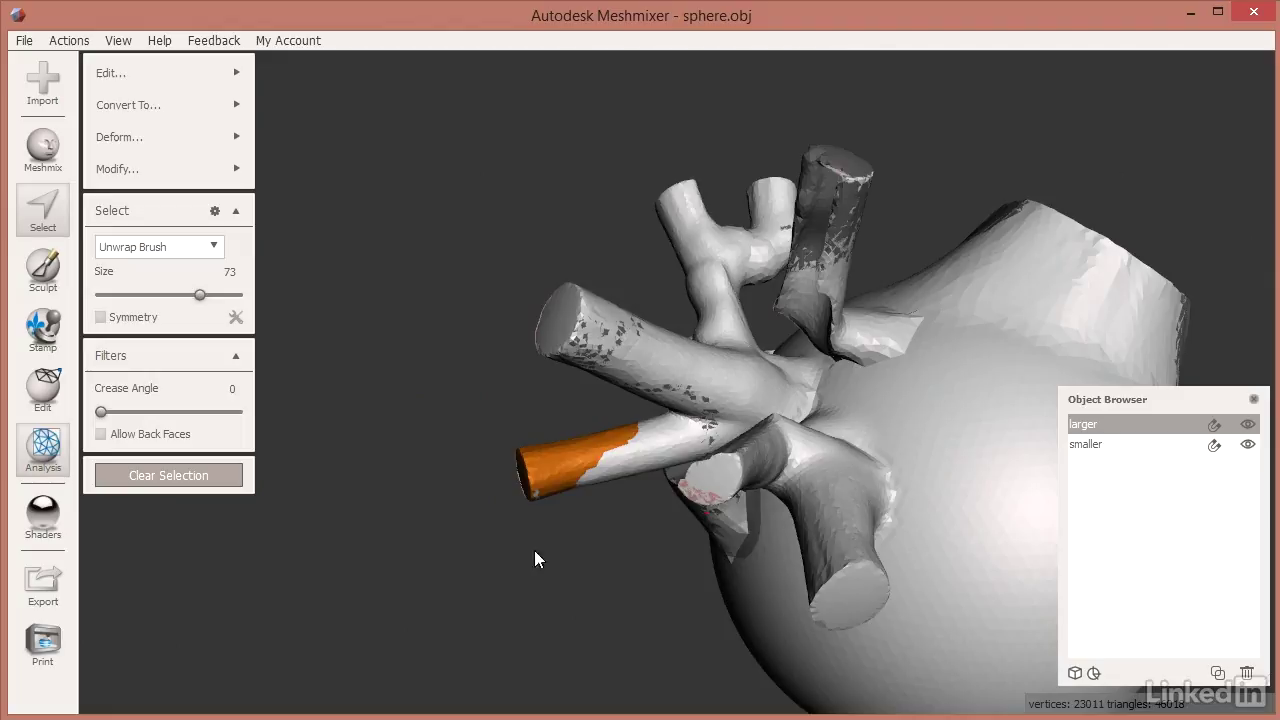
Step: Clear the tube selection, select both meshes, and start a Clearance analysis
click(216, 475)
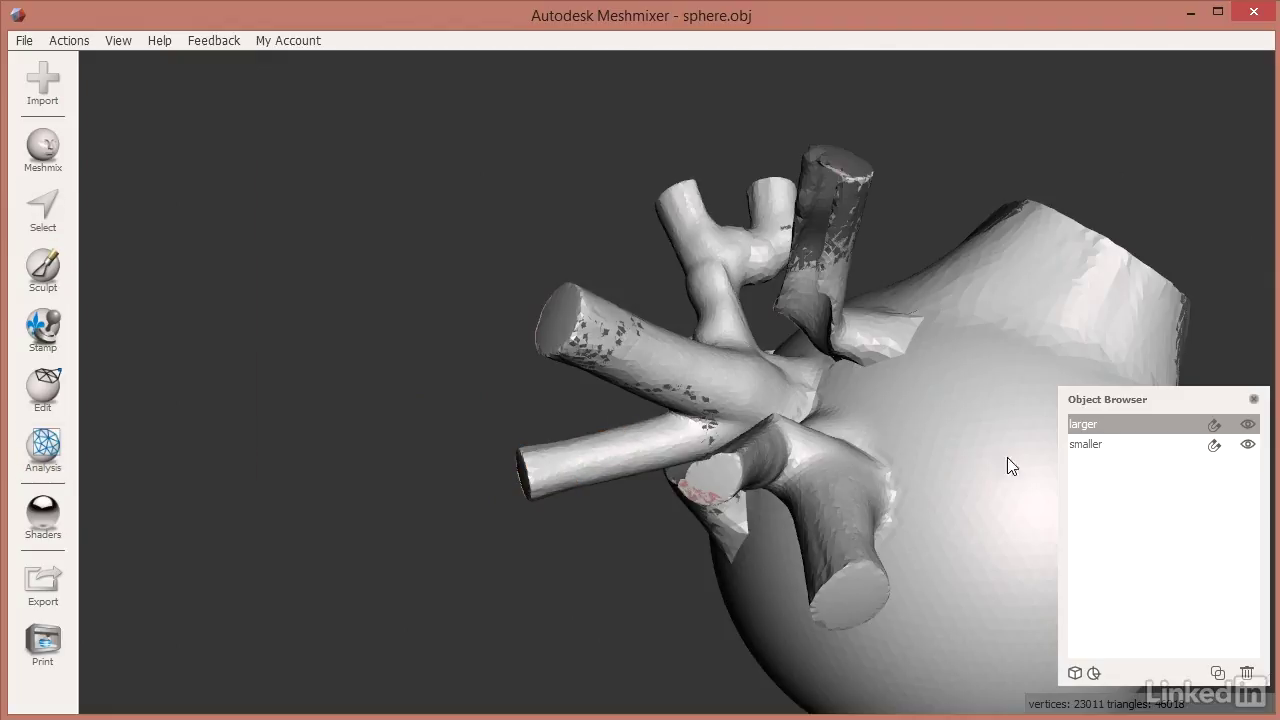
shift+click(1087, 444)
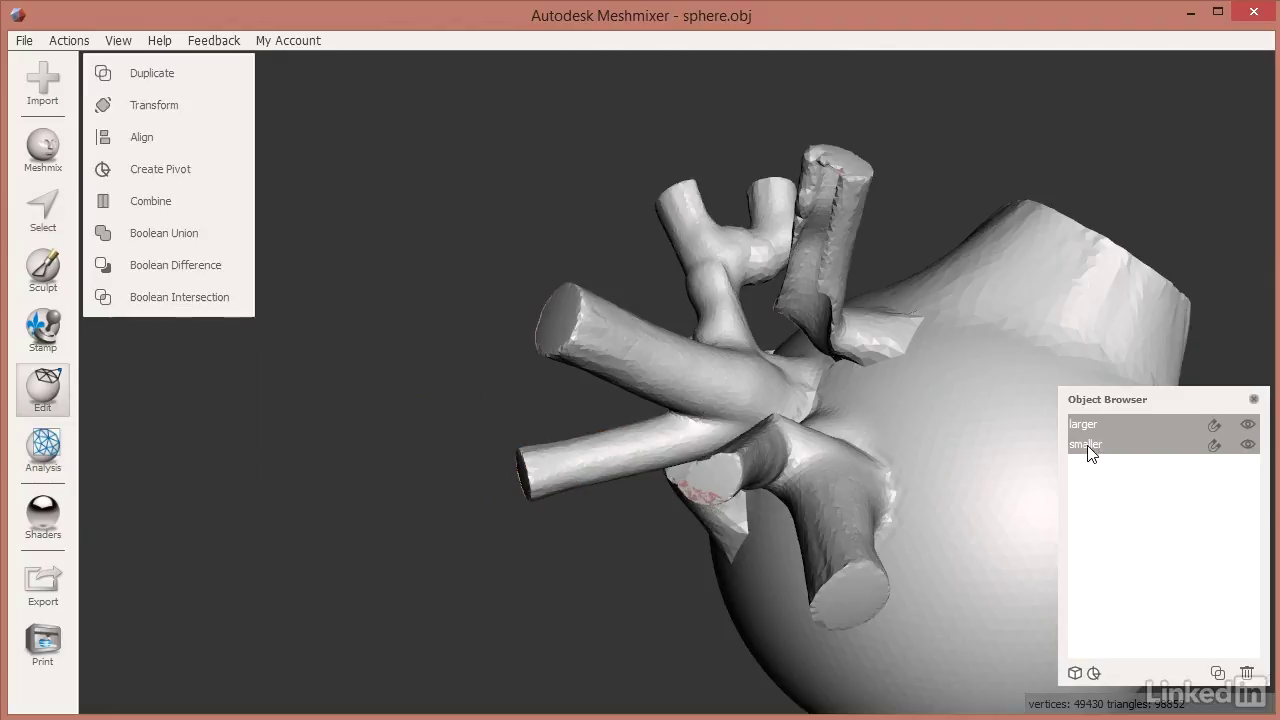
click(43, 447)
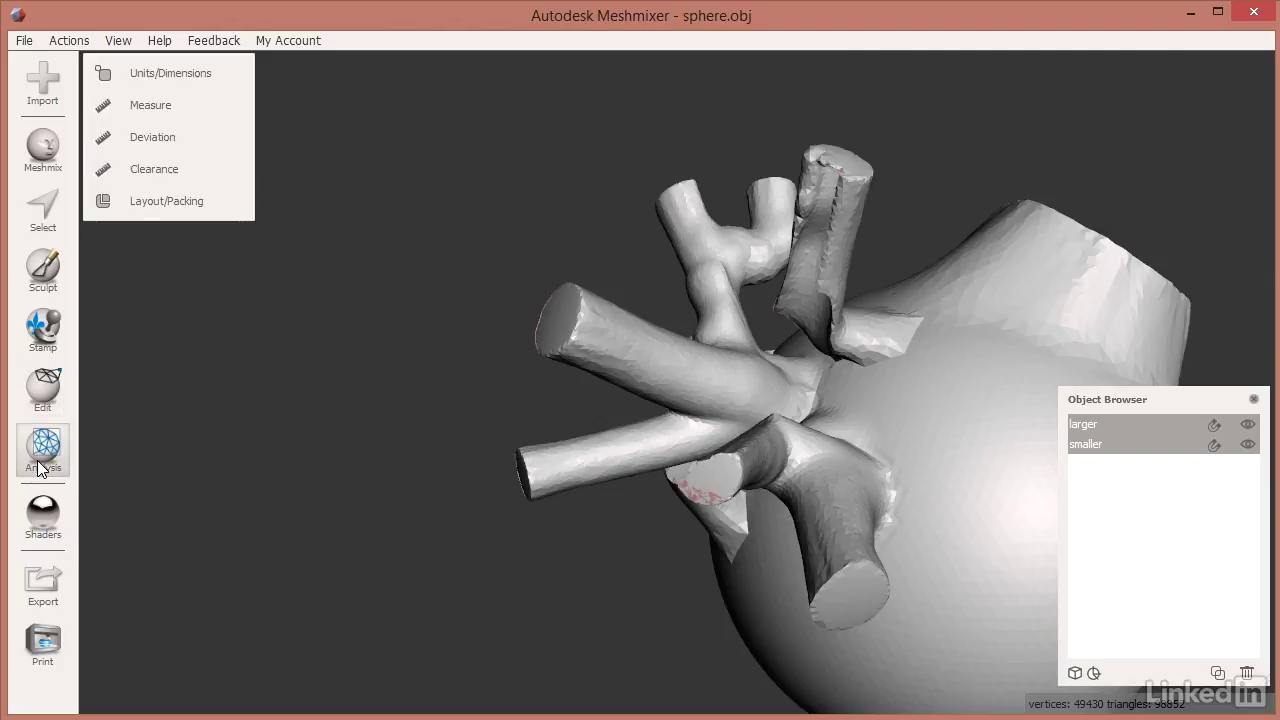
click(177, 168)
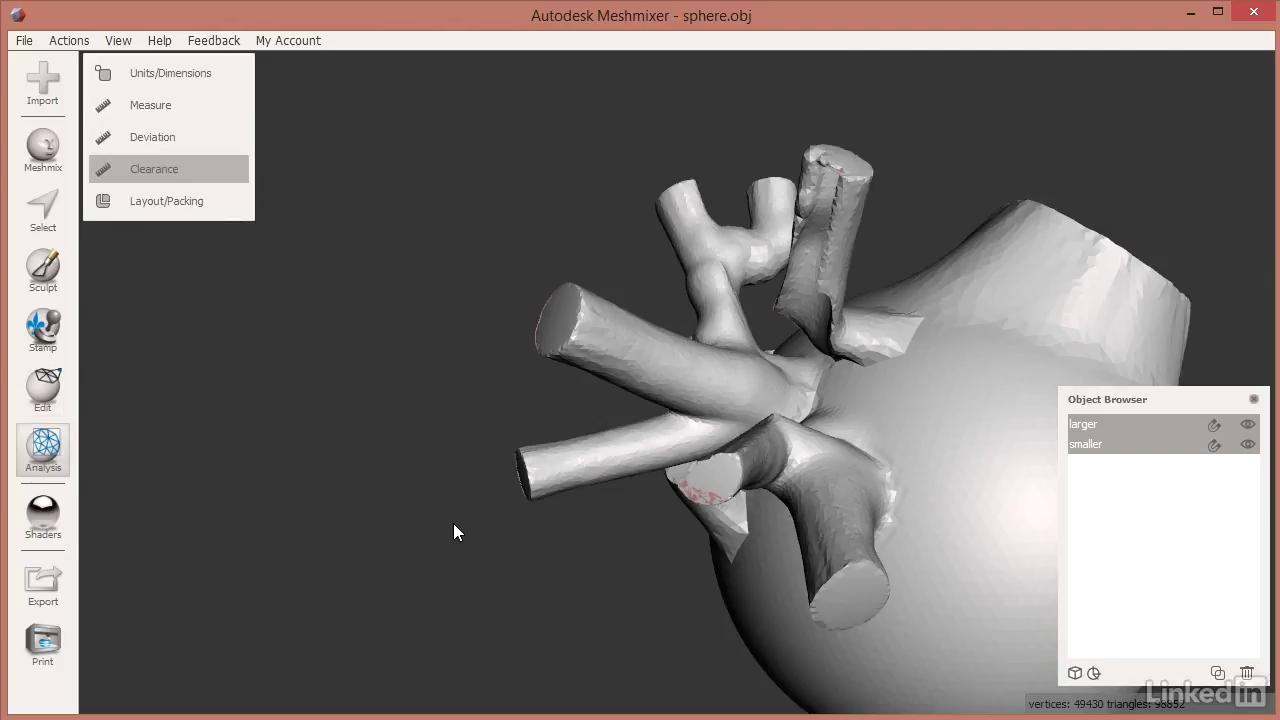
right_drag(447, 525, 528, 377)
Step: Adjust Min Clearance to 0.217 mm while zooming onto the vessel tops
mouse_move(130, 126)
mouse_down()
mouse_move(99, 127)
mouse_move(113, 126)
mouse_up()
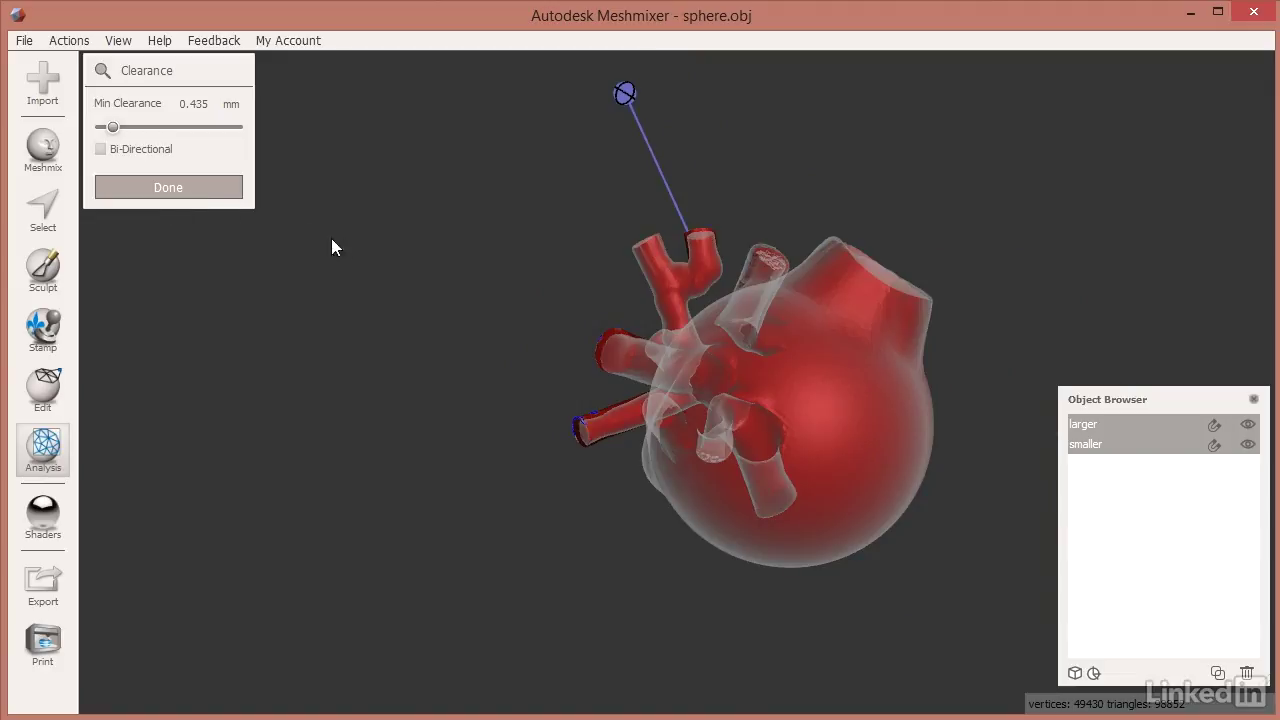
right_drag(475, 270, 222, 197)
right_drag(858, 408, 698, 497)
middle_drag(805, 250, 760, 385)
scroll(755, 440, up, 5)
key(f)
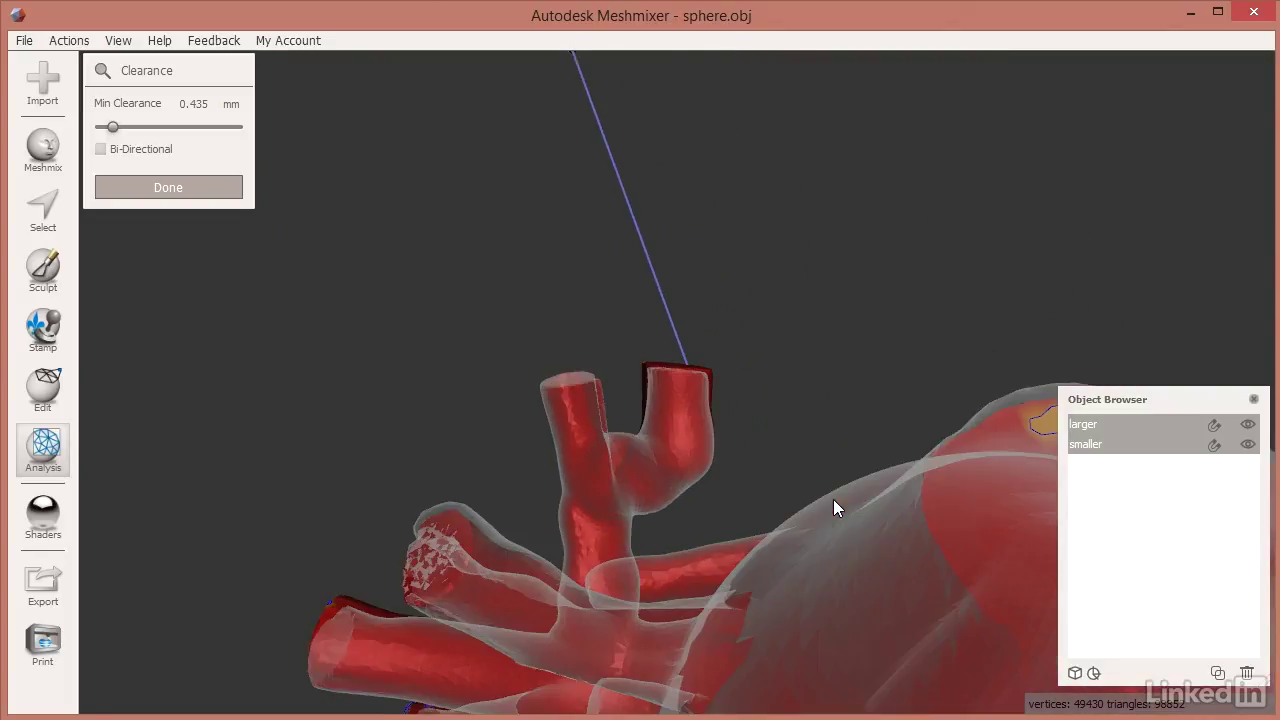
scroll(686, 420, up, 6)
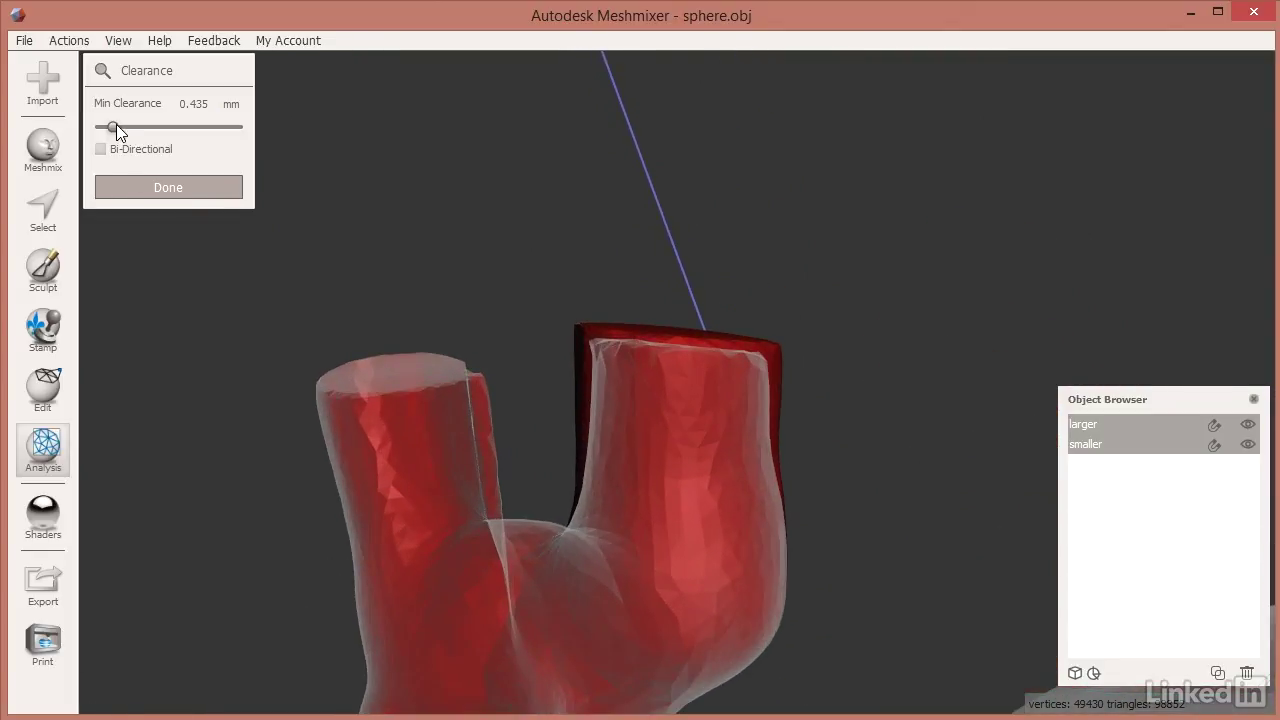
mouse_move(114, 126)
mouse_down()
mouse_move(151, 131)
mouse_move(103, 133)
mouse_up()
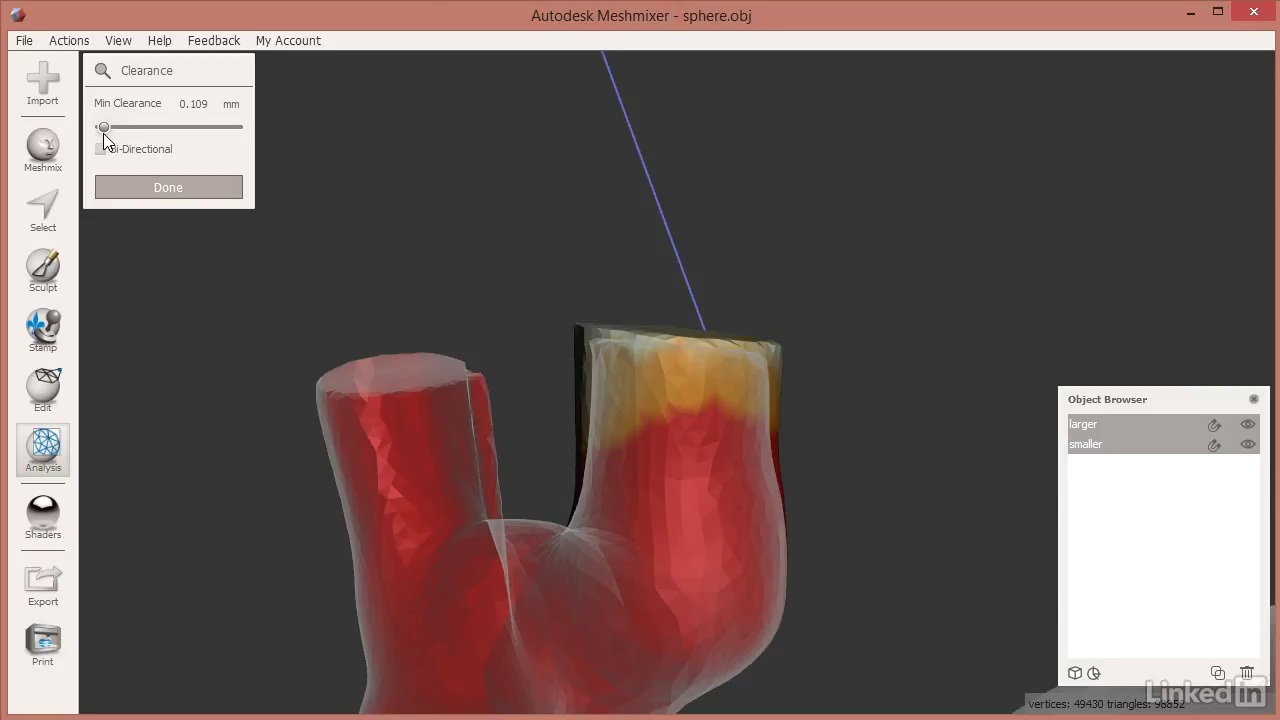
drag(103, 133, 106, 129)
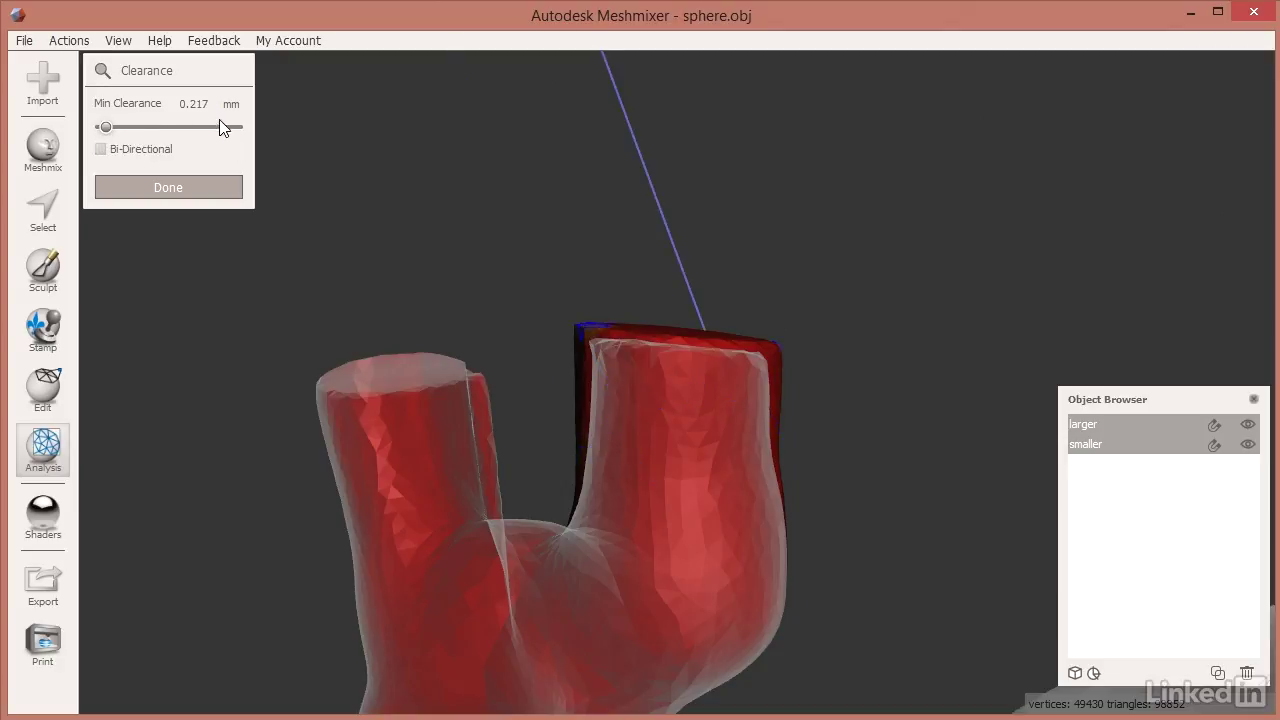
drag(196, 104, 215, 104)
Step: Set Min Clearance to 0.2 mm and orbit to see the clearance lines
key(BackSpace)
key(Return)
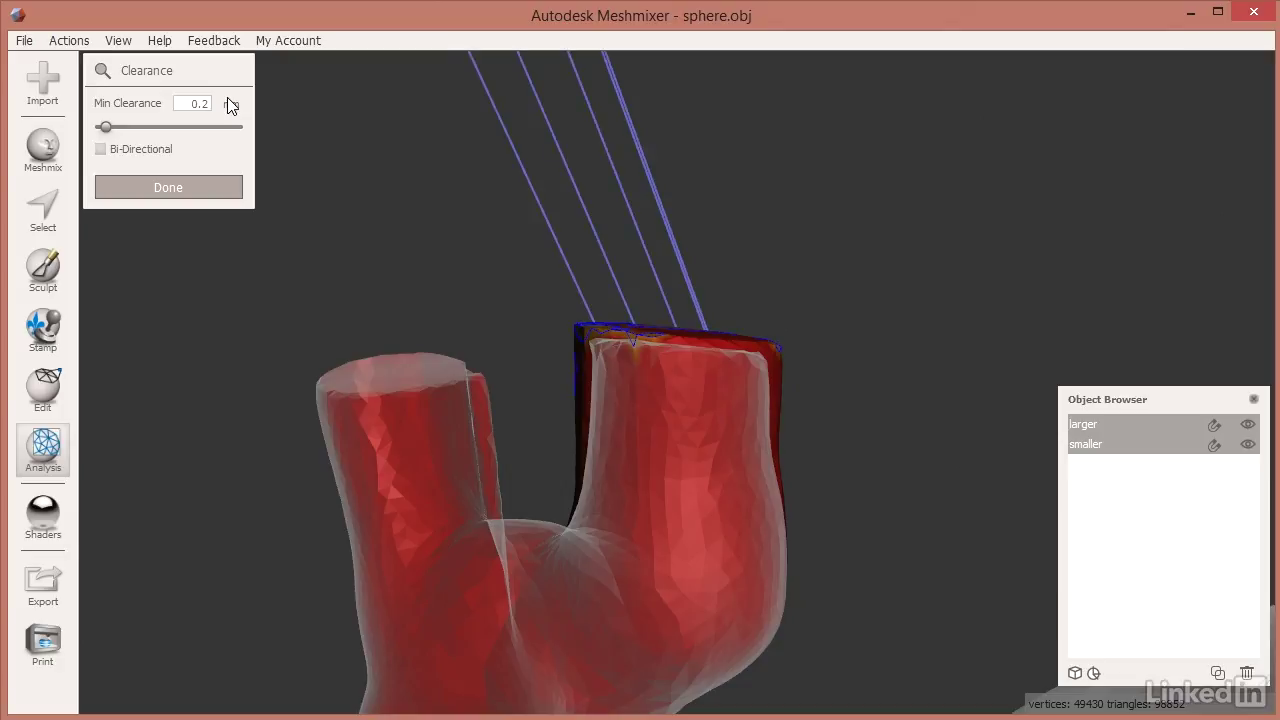
scroll(659, 465, down, 5)
scroll(668, 577, down, 3)
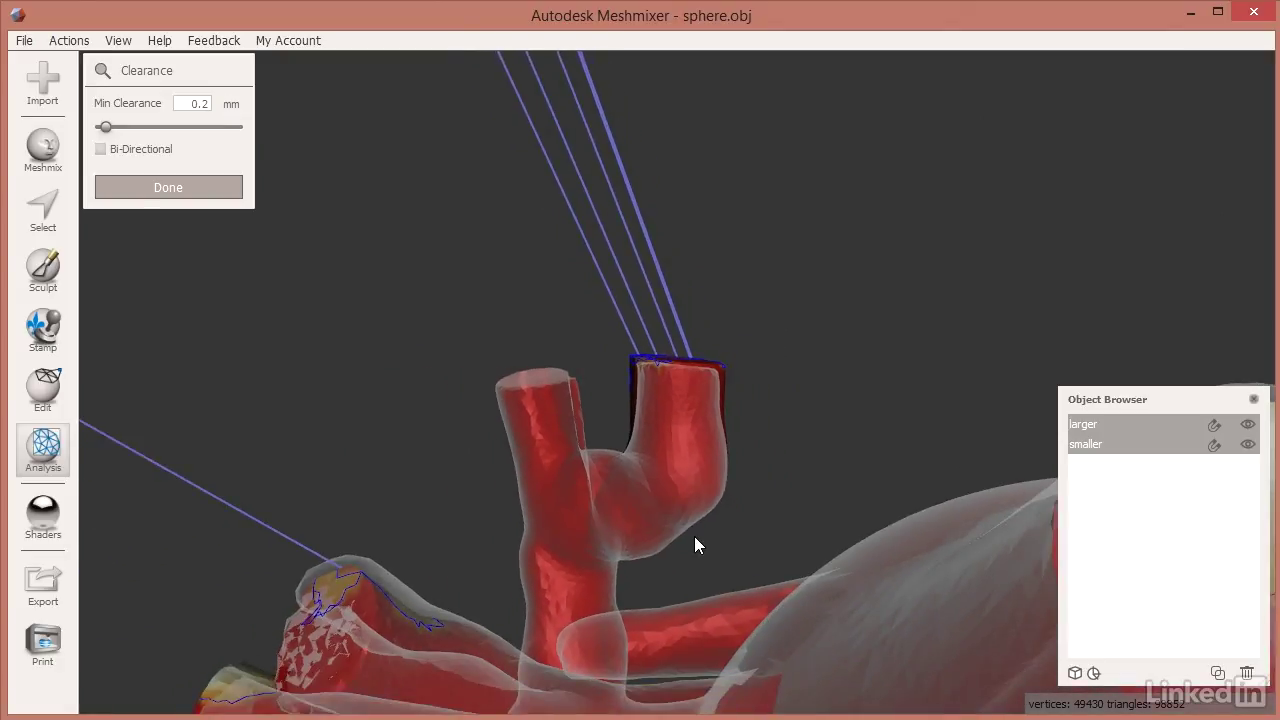
right_drag(689, 563, 527, 512)
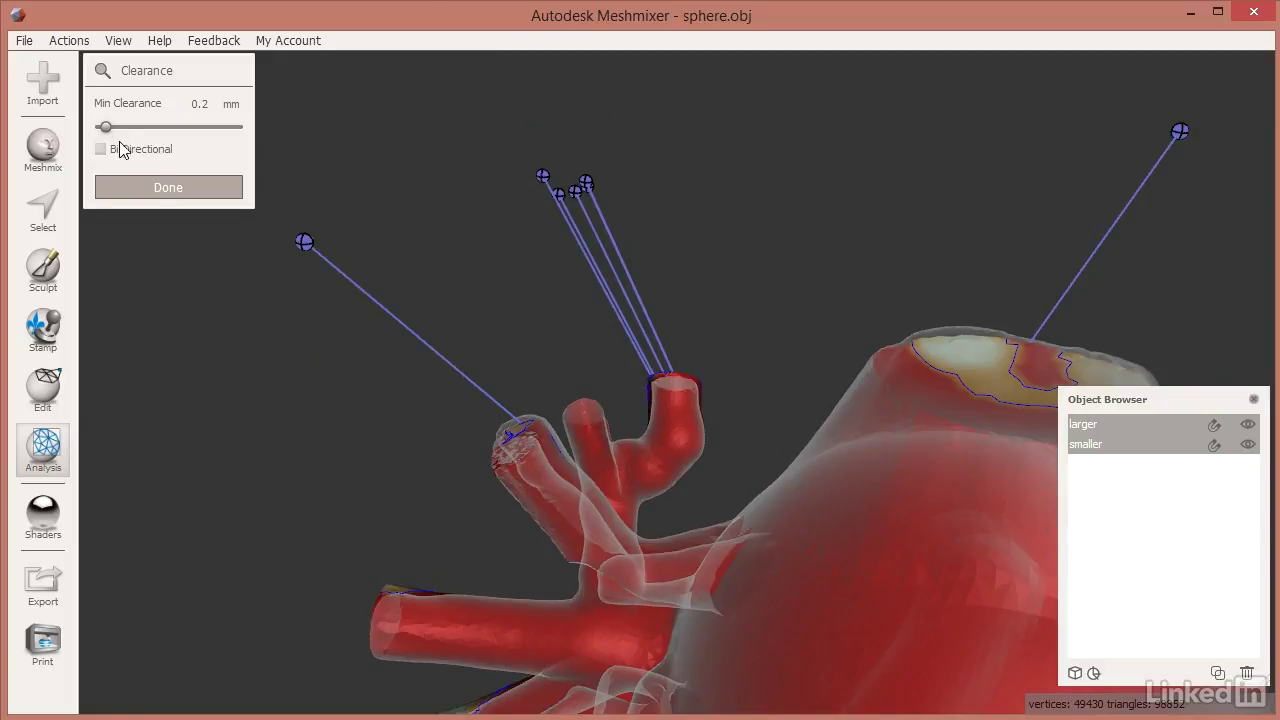
Step: Set Min Clearance to 0.02 mm, inspect the flagged rims, and finish the analysis
drag(105, 123, 102, 127)
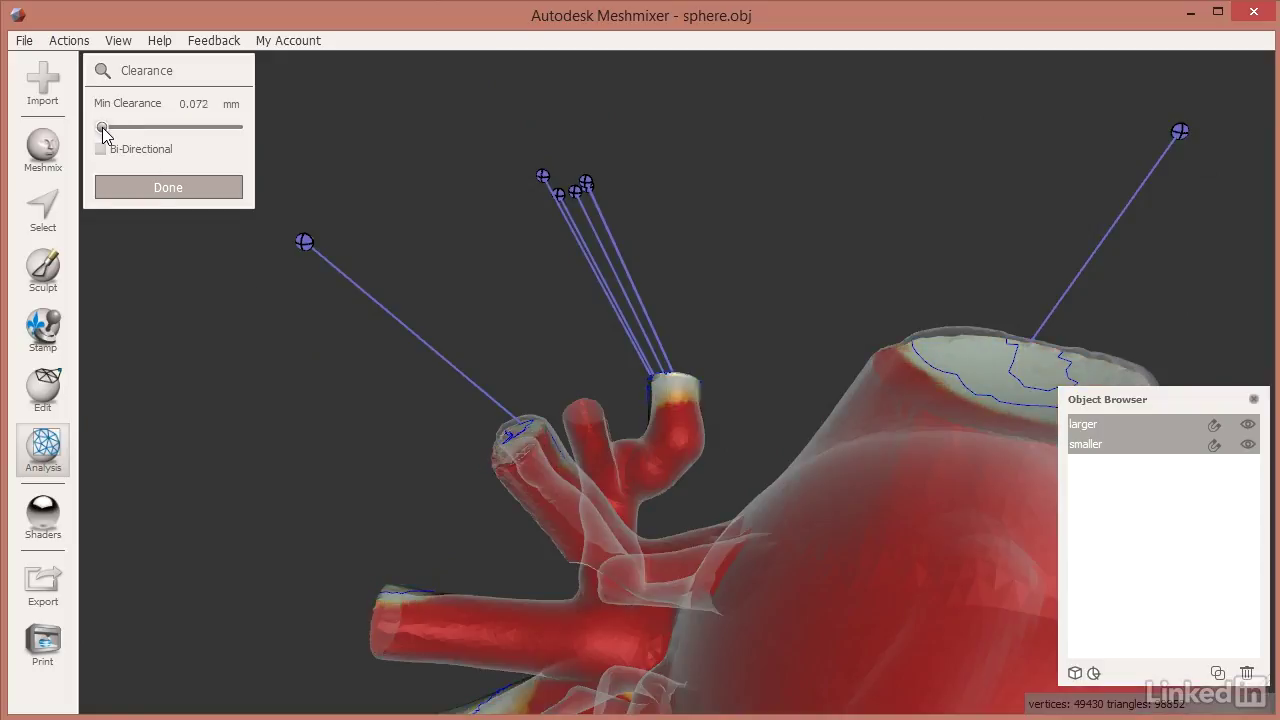
click(195, 104)
drag(209, 104, 193, 104)
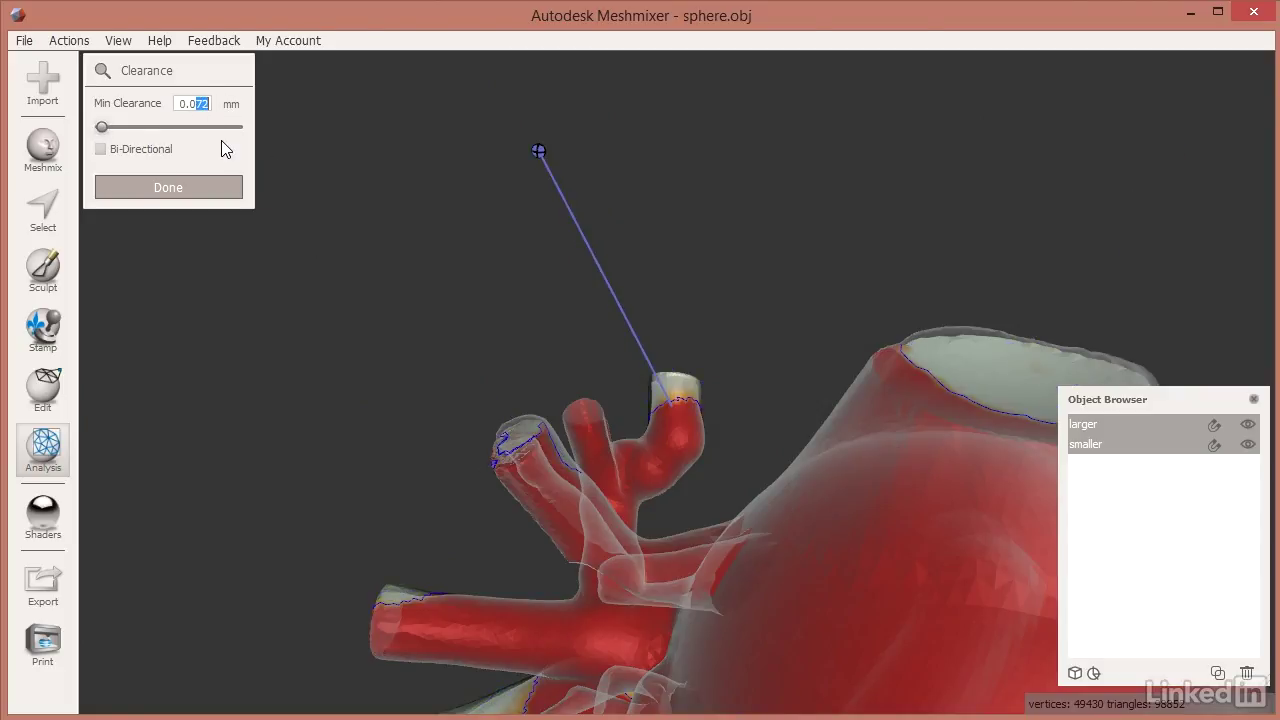
text(2)
key(Return)
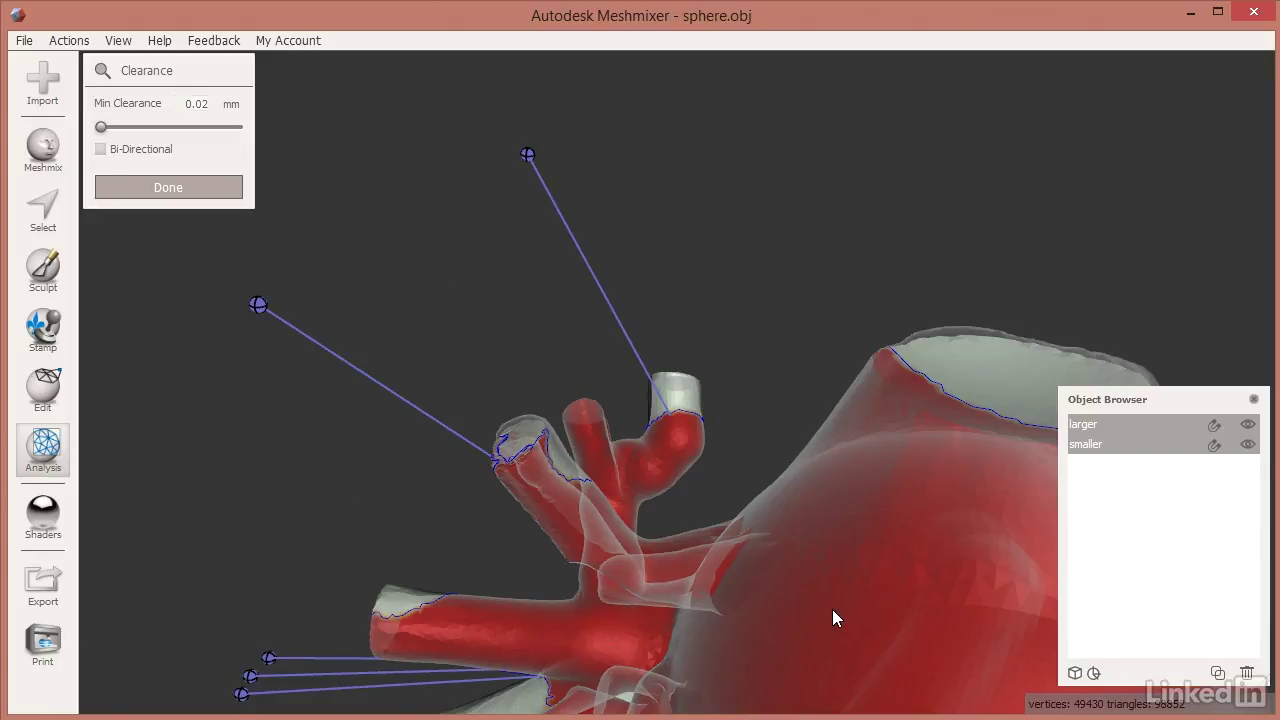
right_drag(832, 609, 810, 609)
click(168, 187)
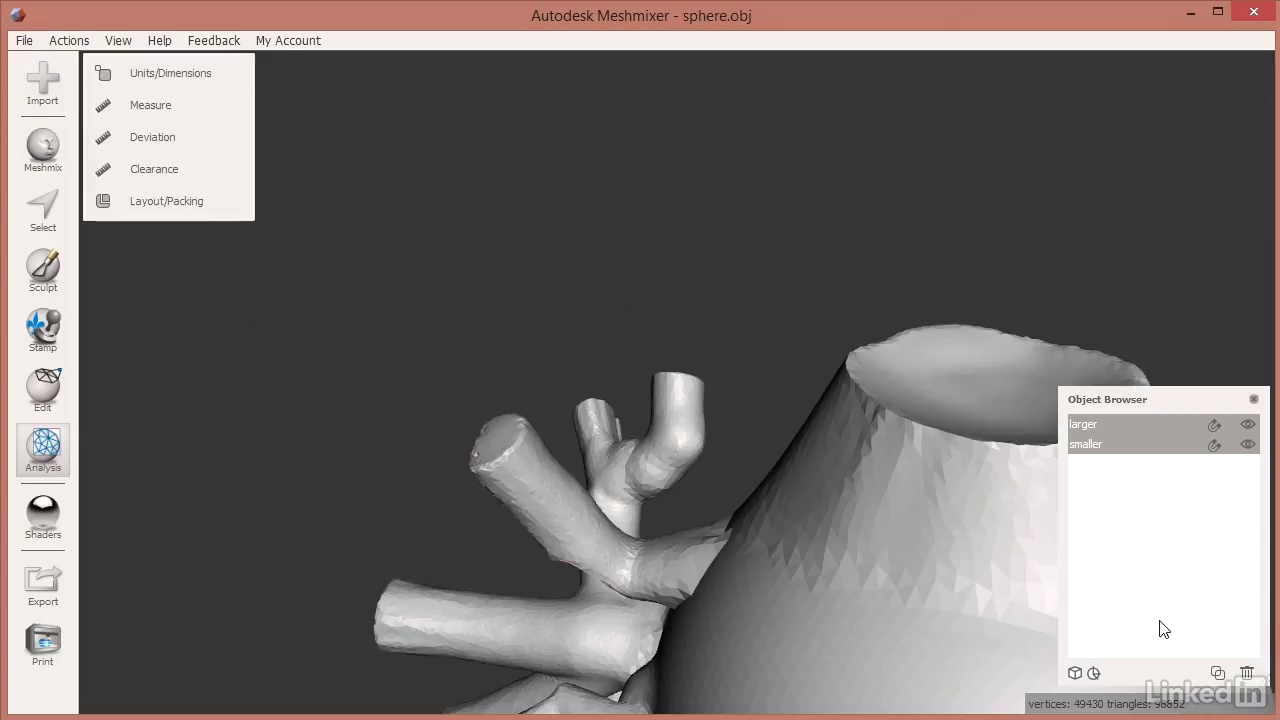
Step: Move 'smaller' −39.16 mm along Z beside 'larger', accept, then select both meshes
scroll(863, 555, down, 5)
click(1132, 444)
scroll(839, 581, down, 1)
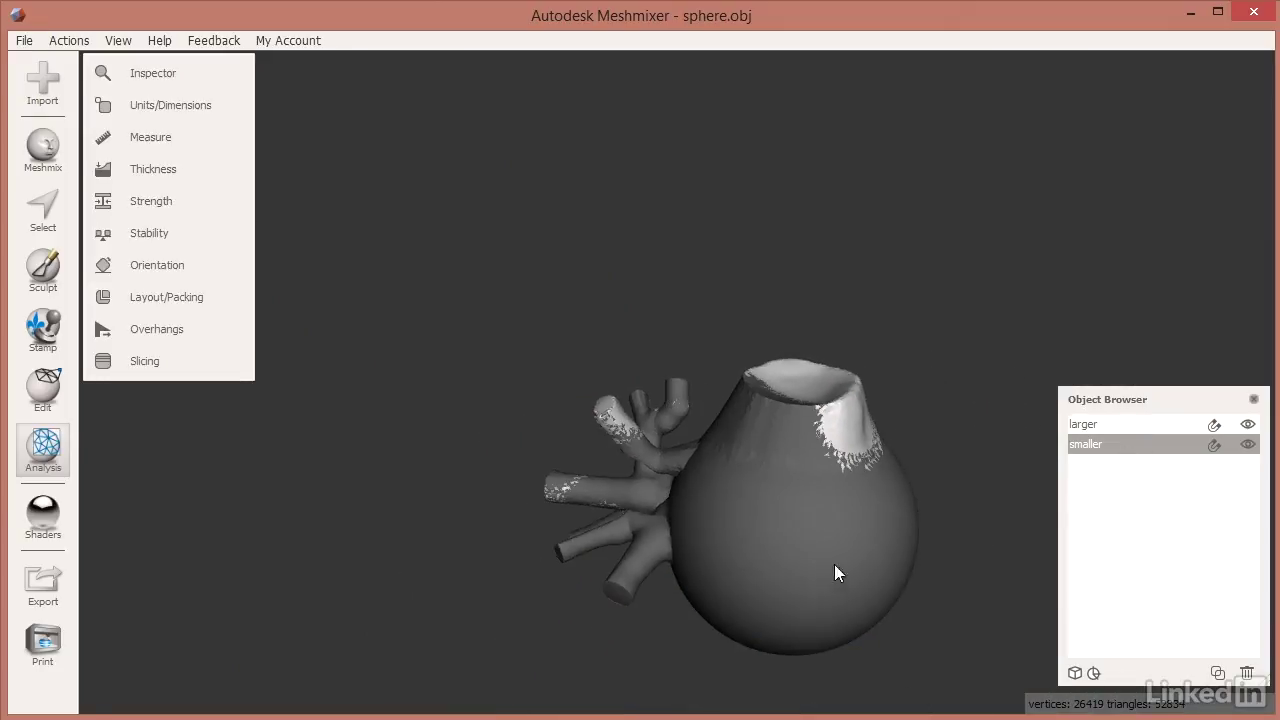
key(t)
drag(785, 515, 417, 466)
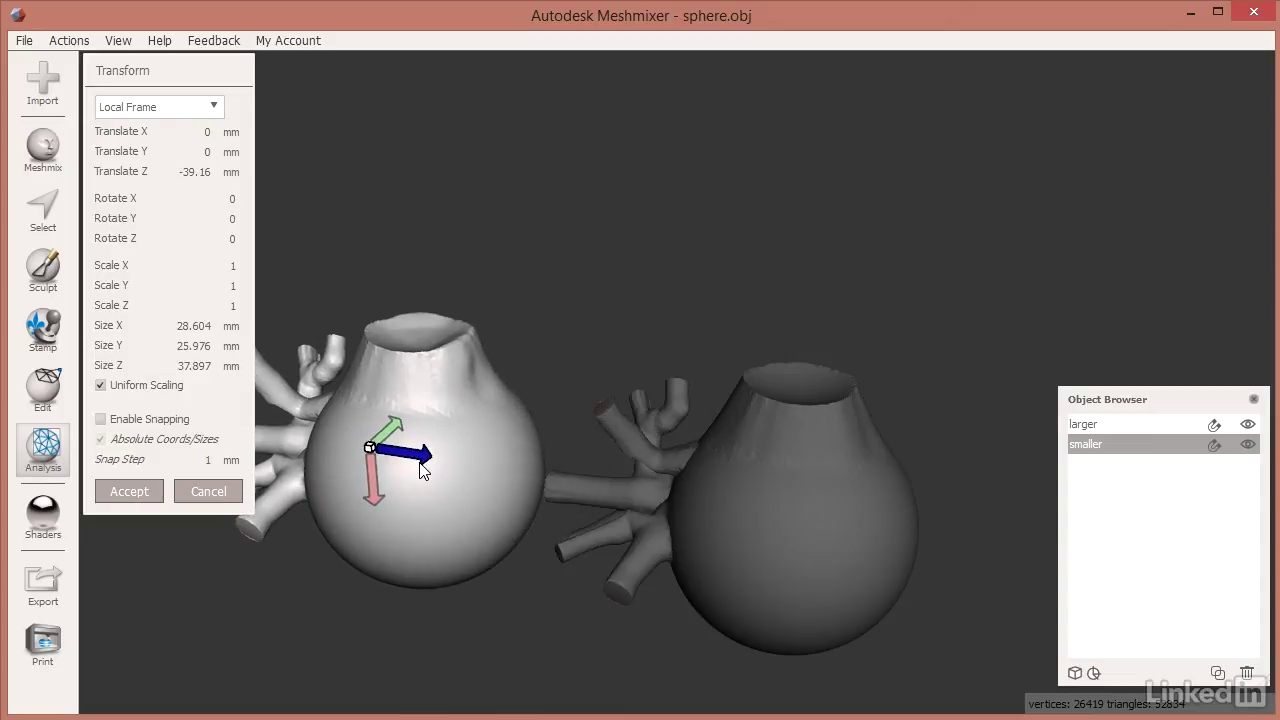
click(138, 491)
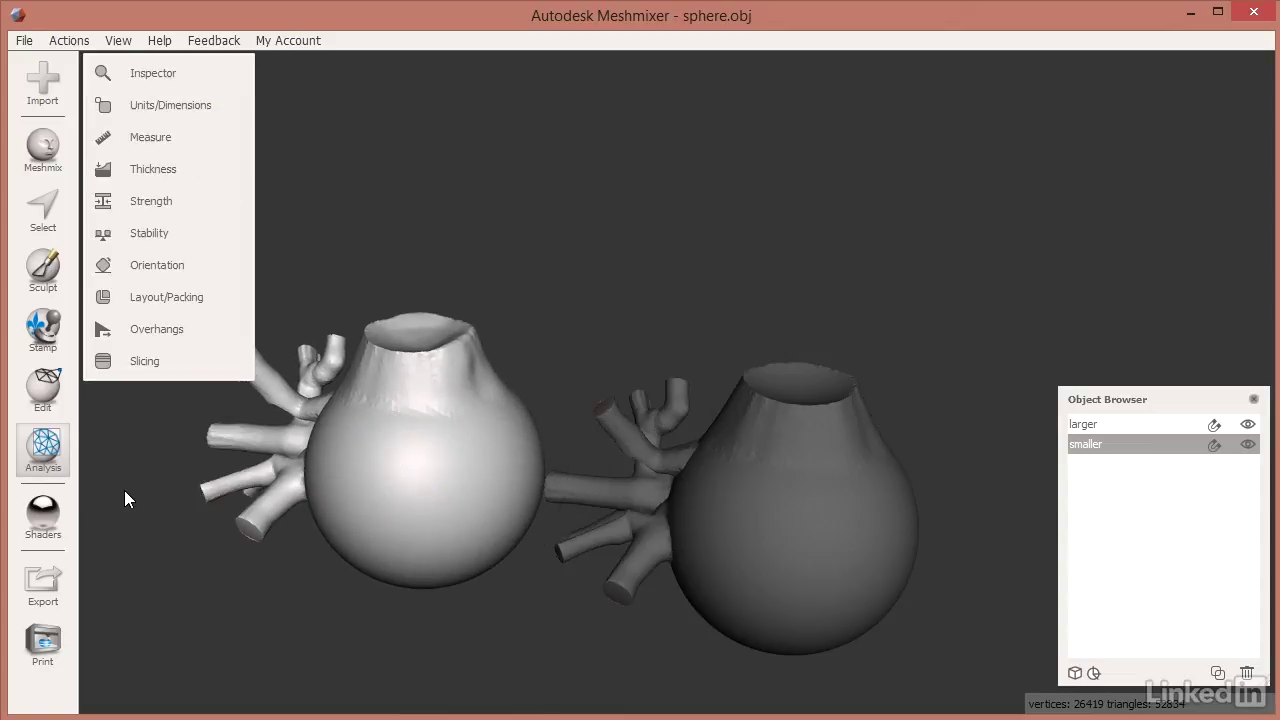
click(1092, 424)
shift+click(1091, 443)
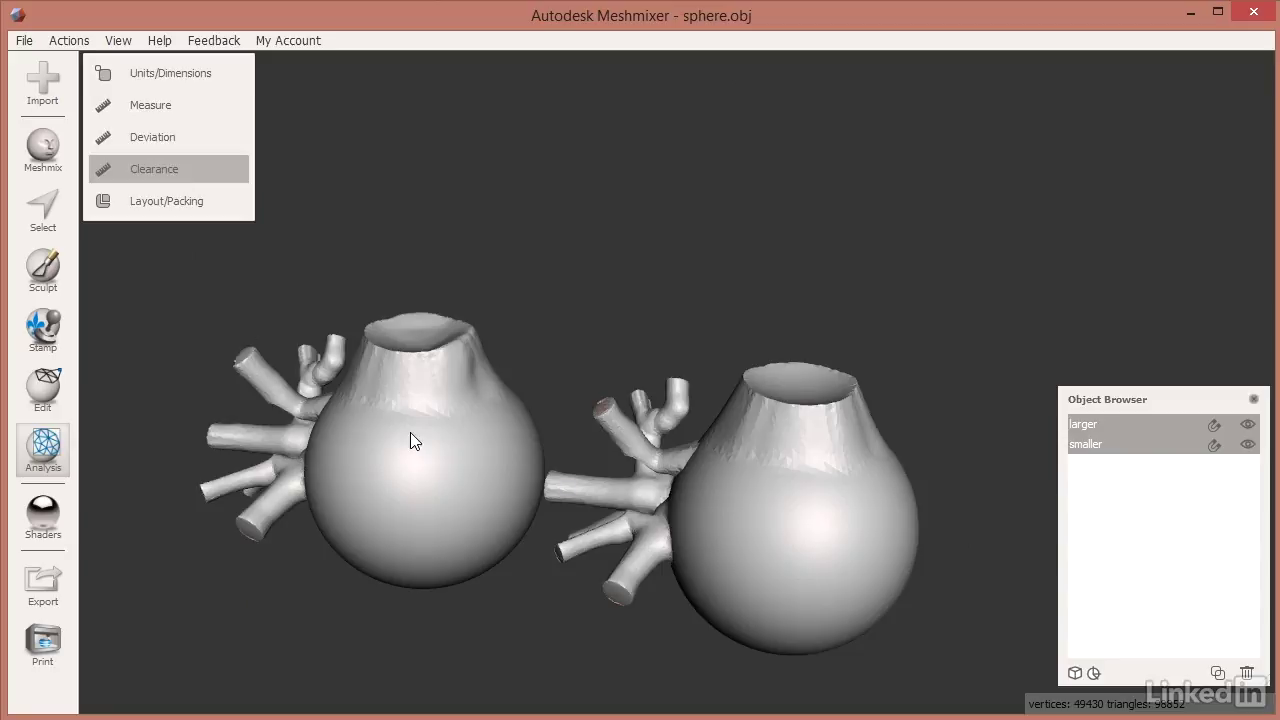
Step: Raise Min Clearance to 2.029 mm while orbiting around the gap between the hearts
mouse_move(595, 257)
right_down()
mouse_move(691, 266)
mouse_move(600, 250)
right_up()
mouse_move(127, 127)
mouse_down()
mouse_move(154, 124)
mouse_move(135, 121)
mouse_up()
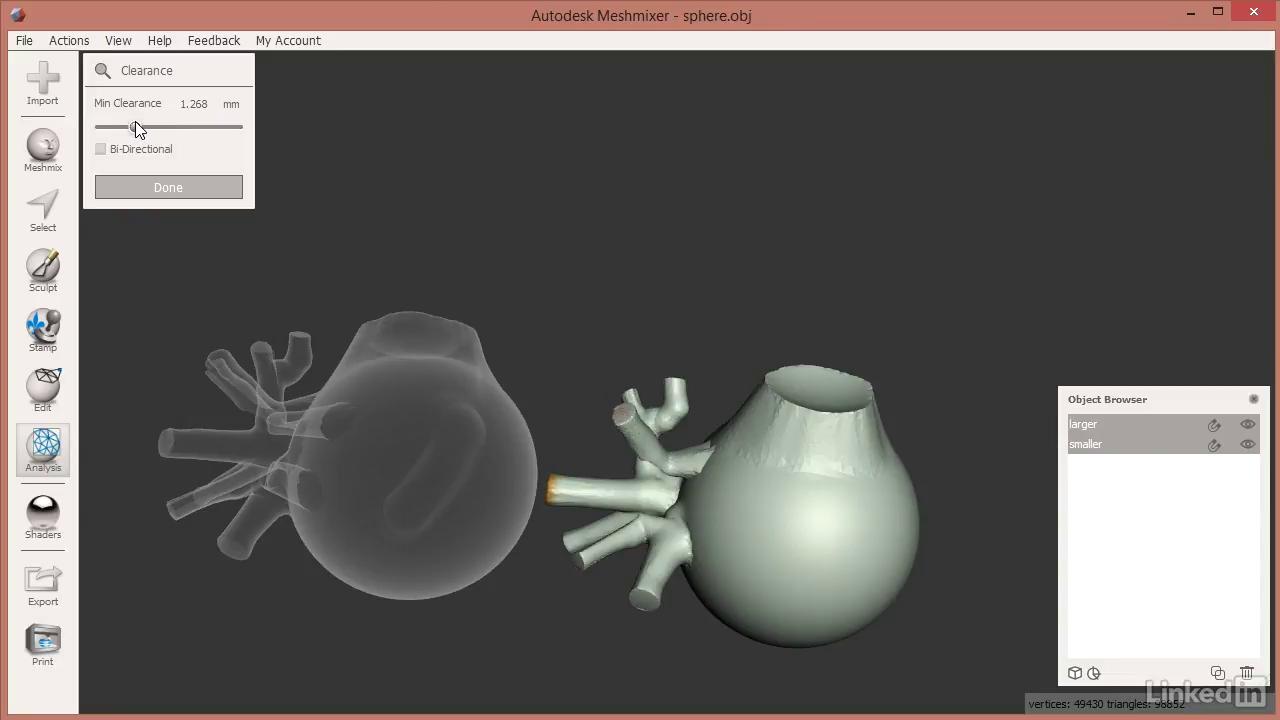
scroll(474, 501, down, 3)
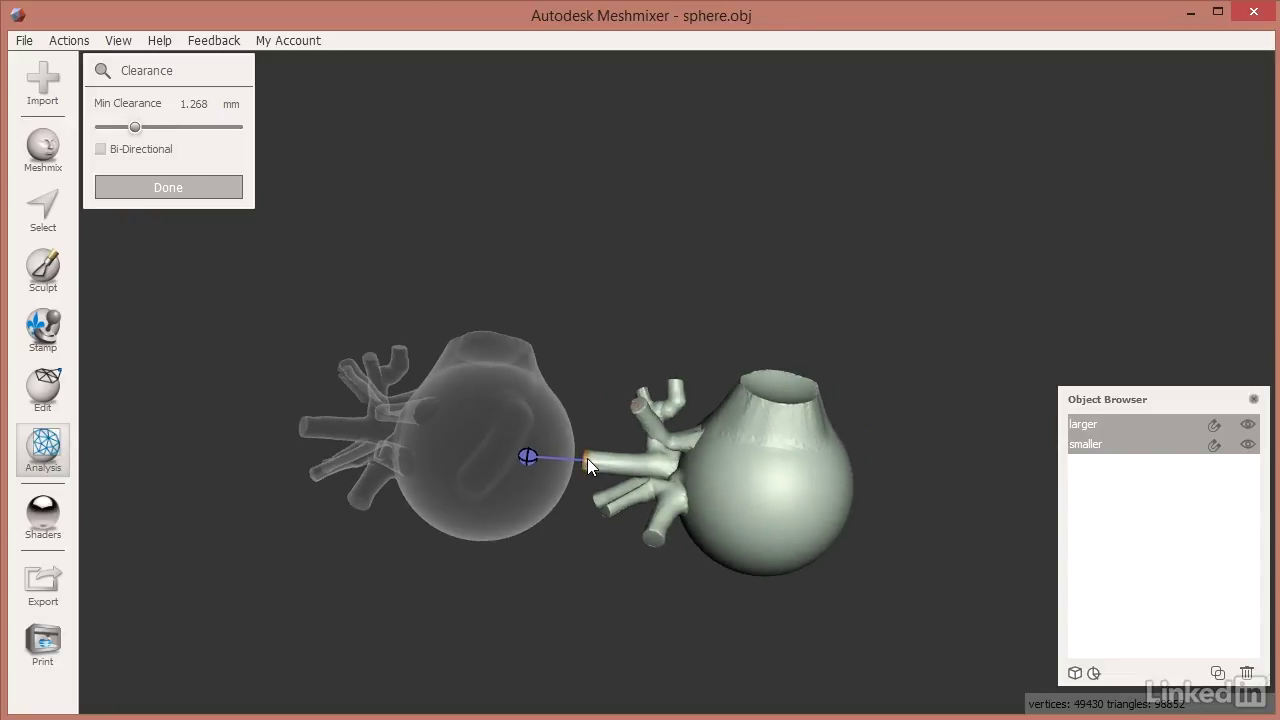
scroll(521, 513, up, 10)
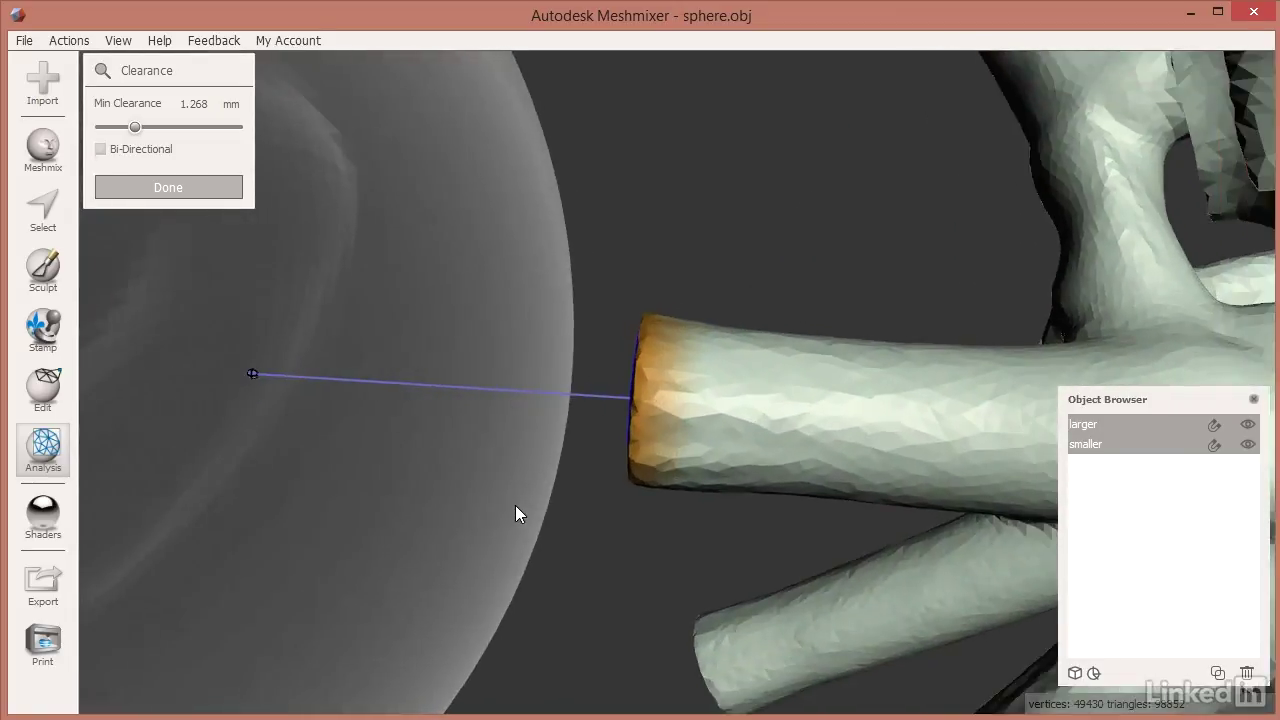
scroll(516, 515, down, 2)
right_drag(517, 517, 589, 546)
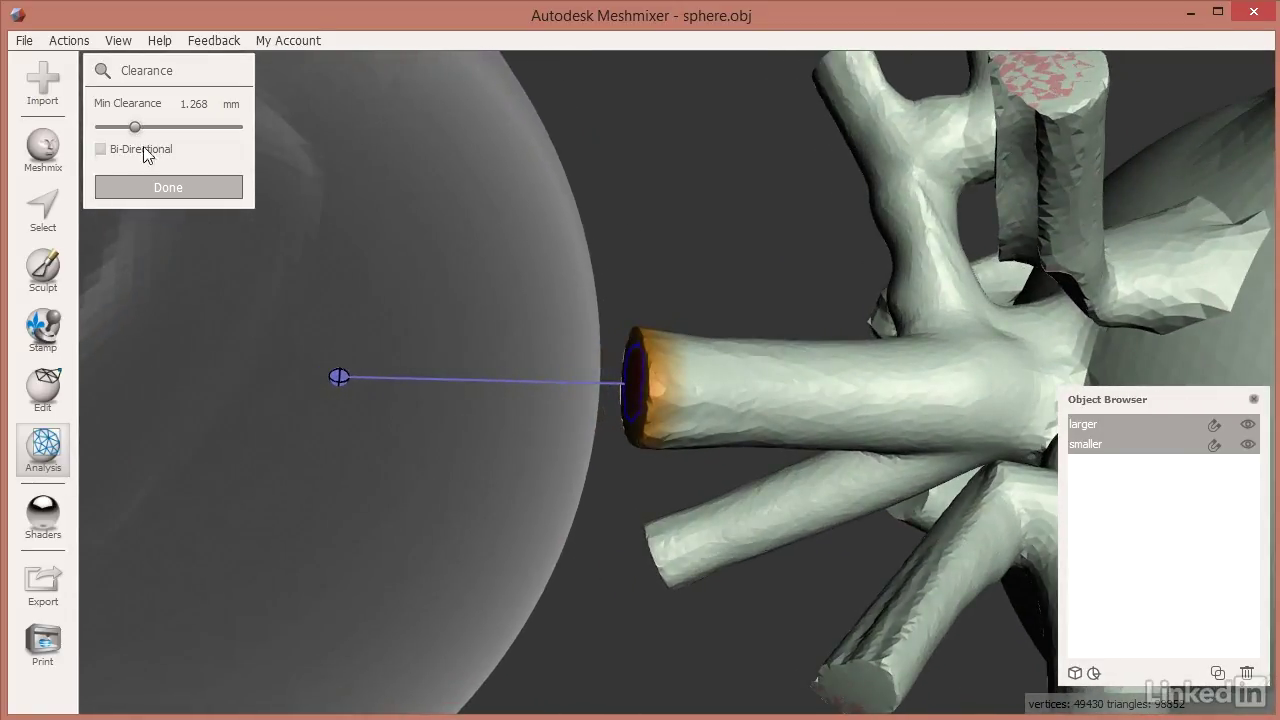
drag(133, 126, 156, 125)
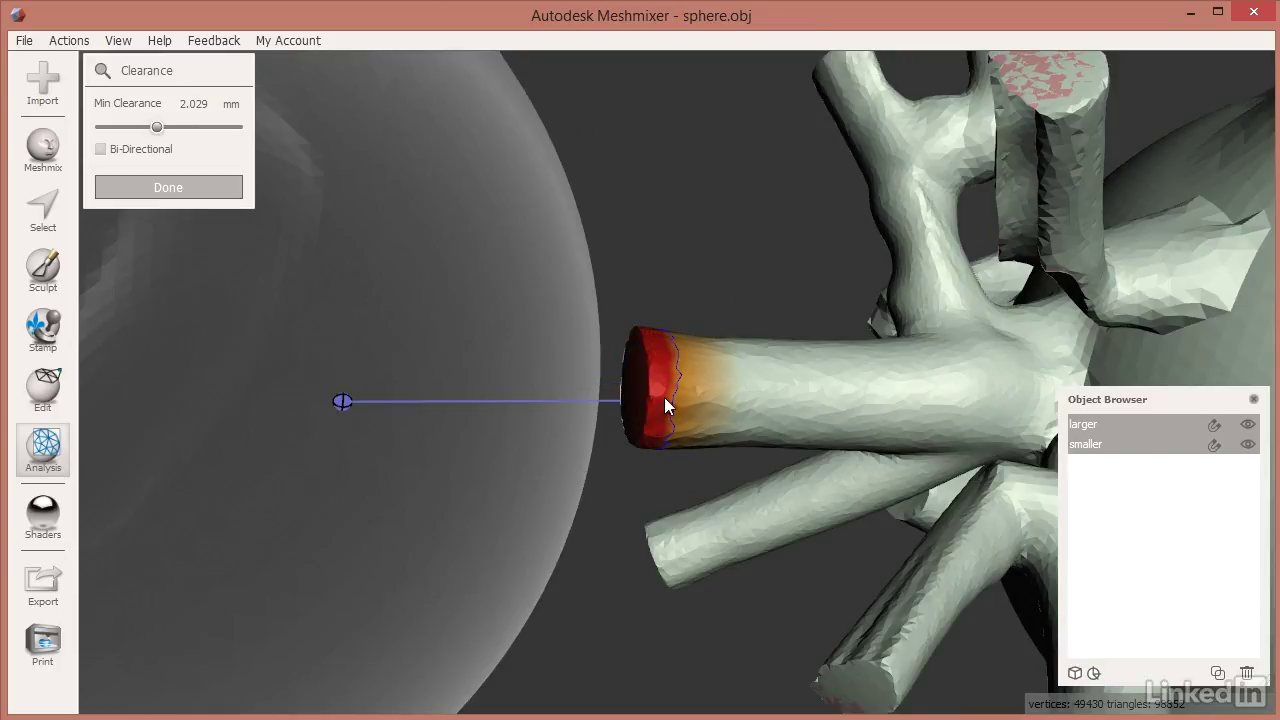
right_drag(653, 357, 527, 525)
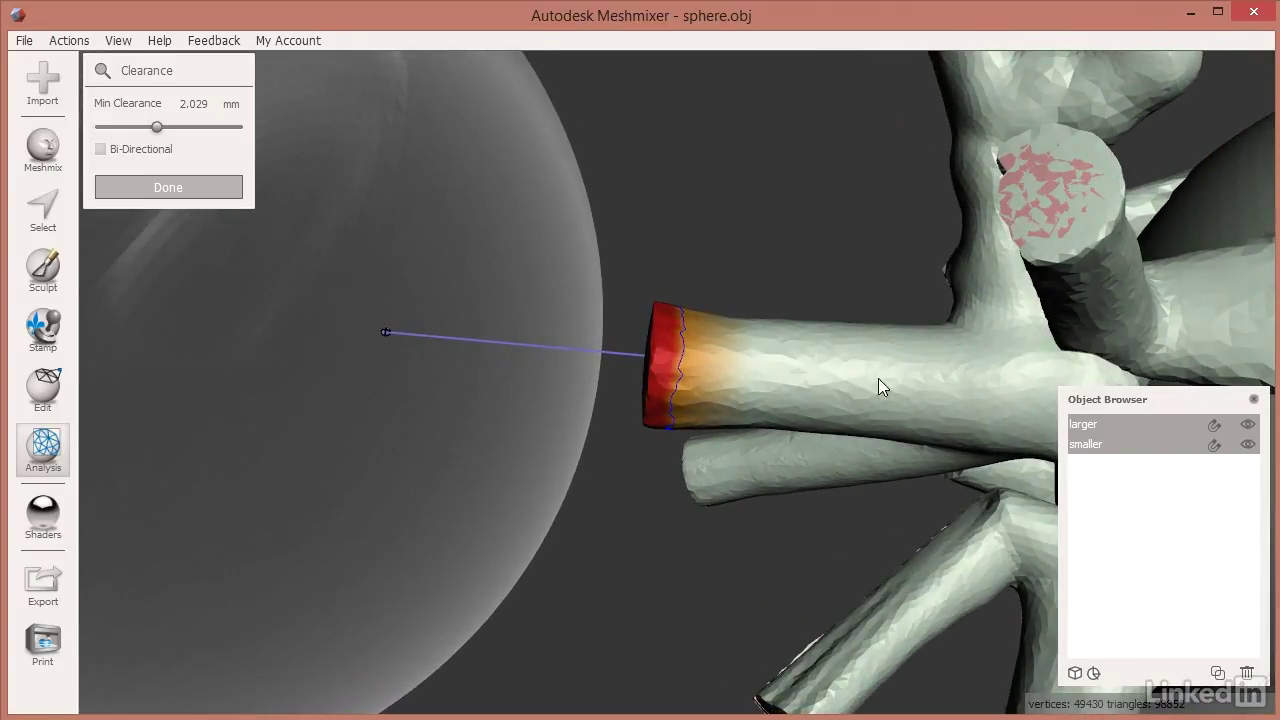
Step: Make the clearance check Bi-Directional, inspect the flagged vessel tip, and finish the analysis
click(158, 148)
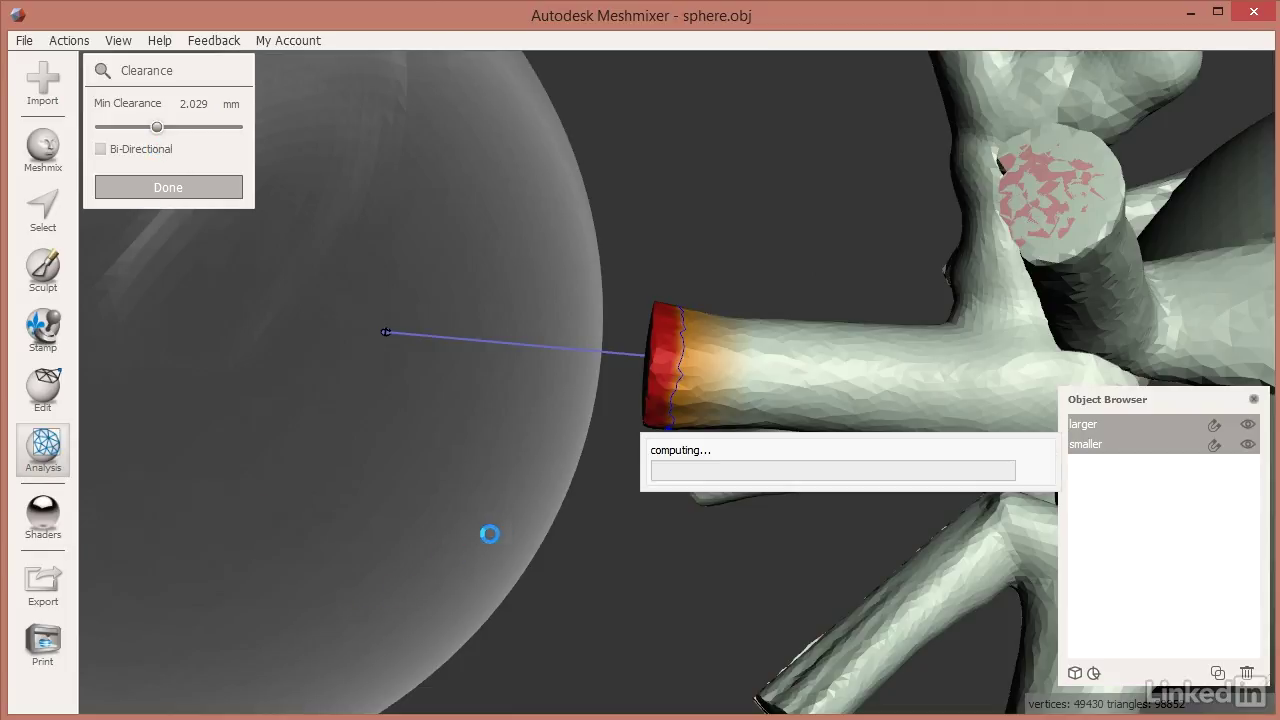
right_drag(535, 530, 629, 515)
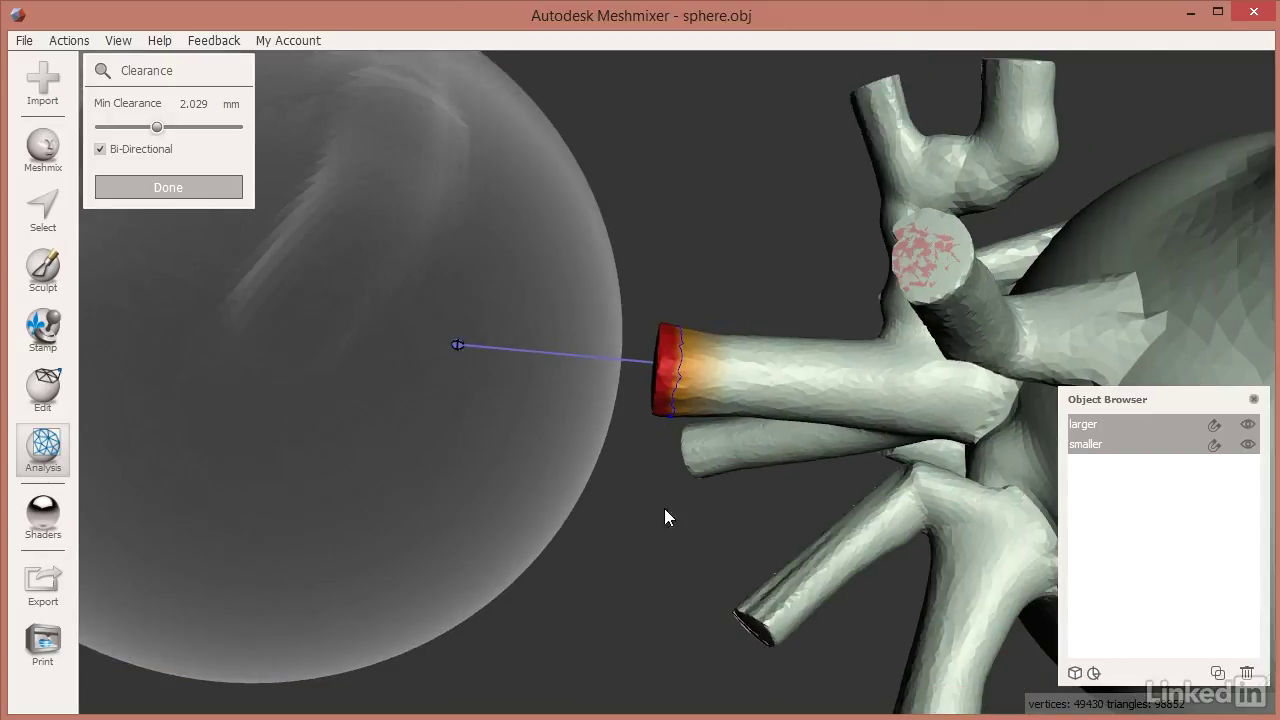
right_drag(1186, 486, 1014, 546)
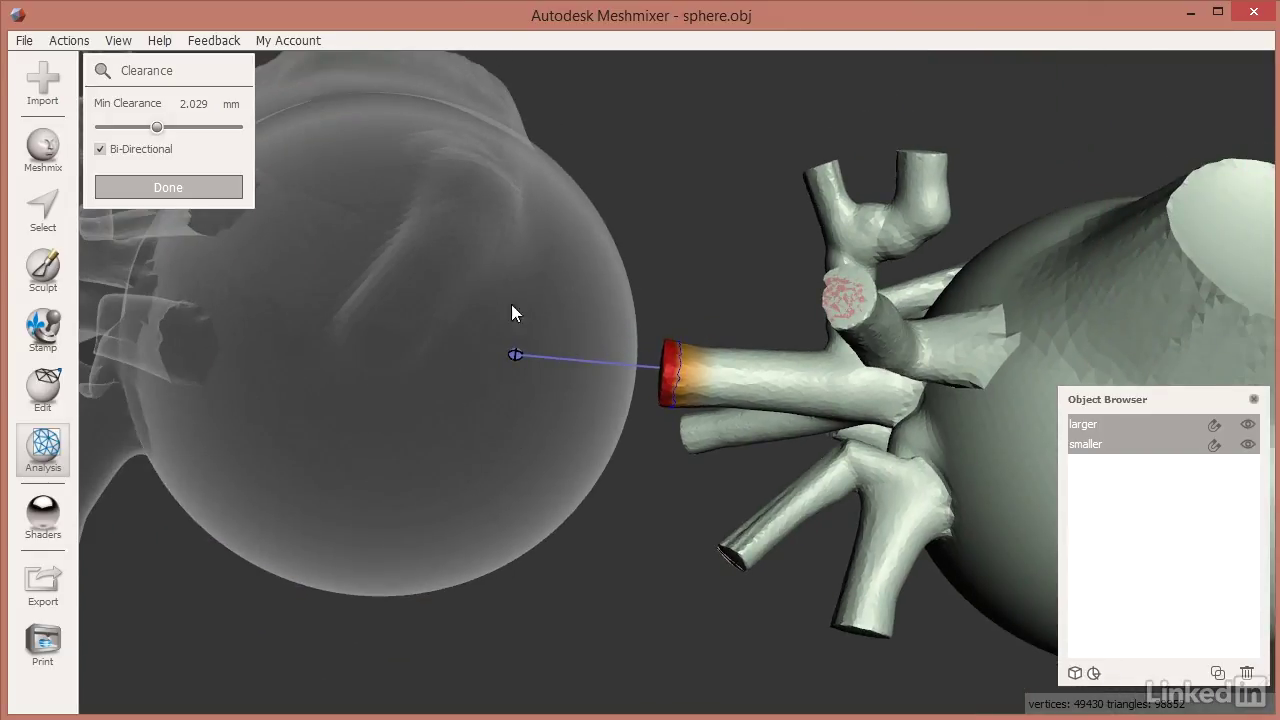
click(125, 188)
right_drag(677, 498, 797, 531)
scroll(691, 492, down, 8)
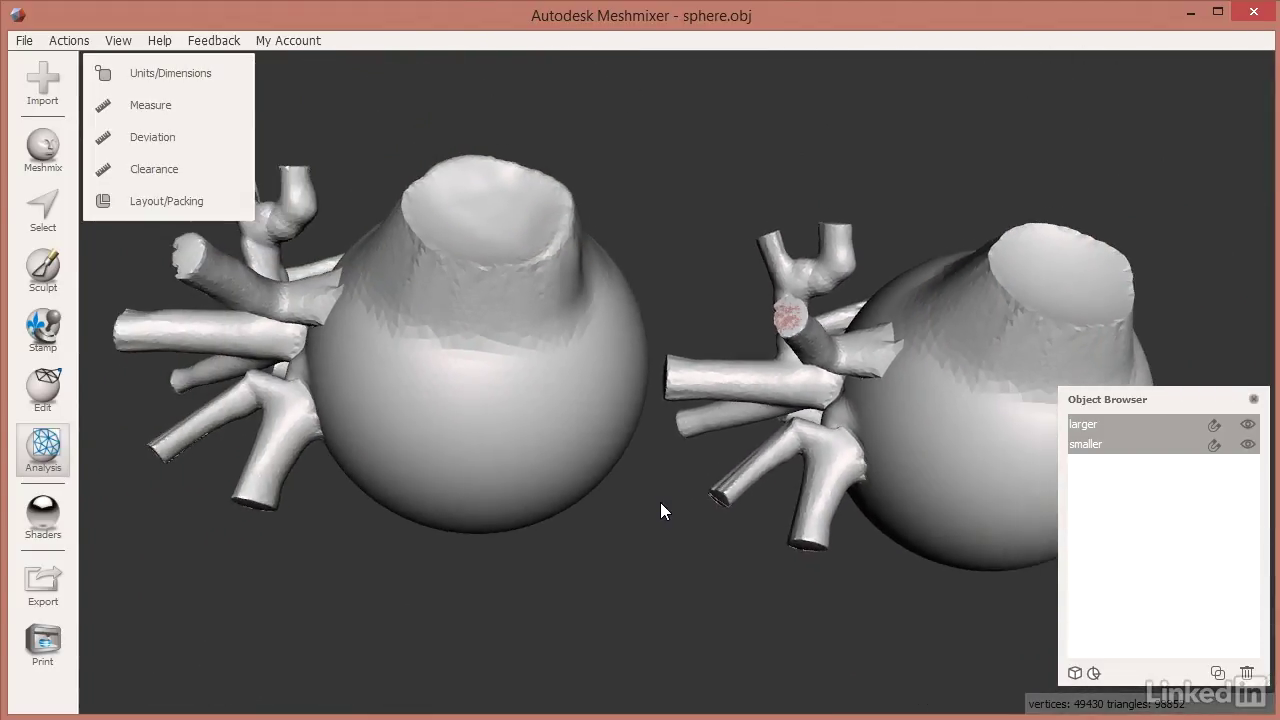
scroll(676, 498, down, 2)
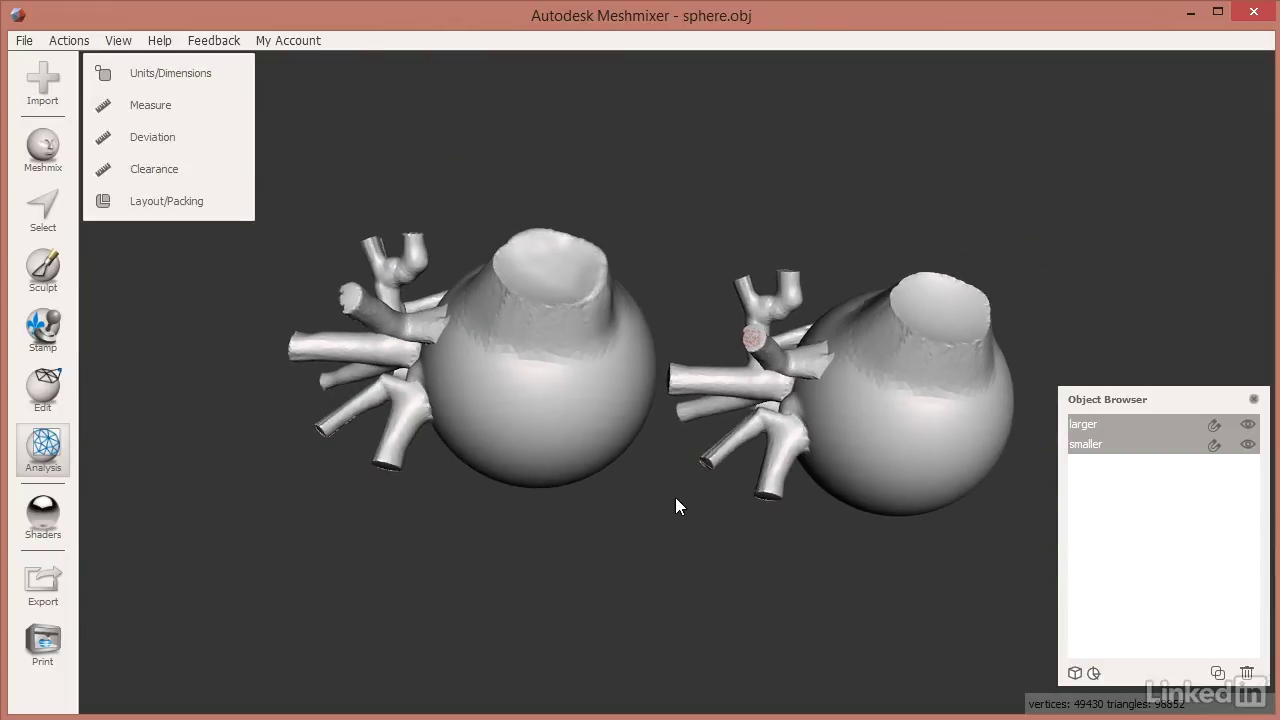